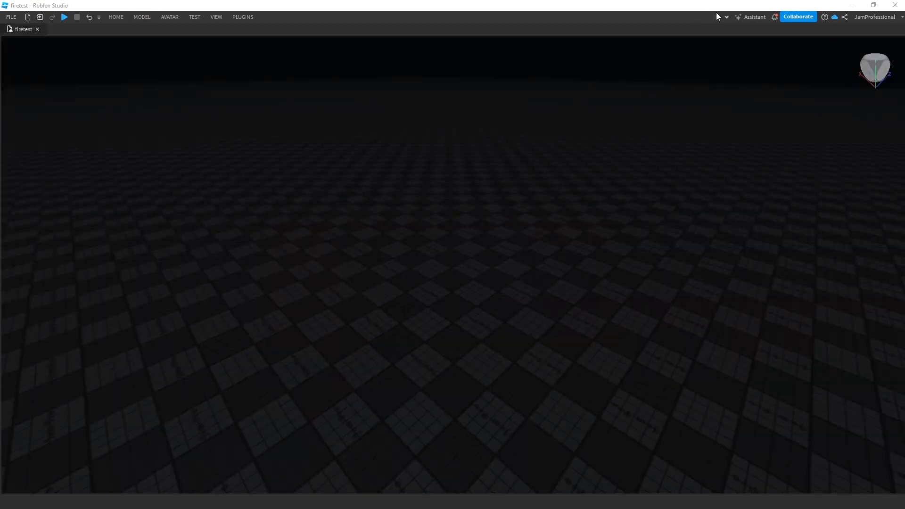
# Expand the collapsed ribbon and display the Properties and Explorer windows
pyautogui.click(727, 17)
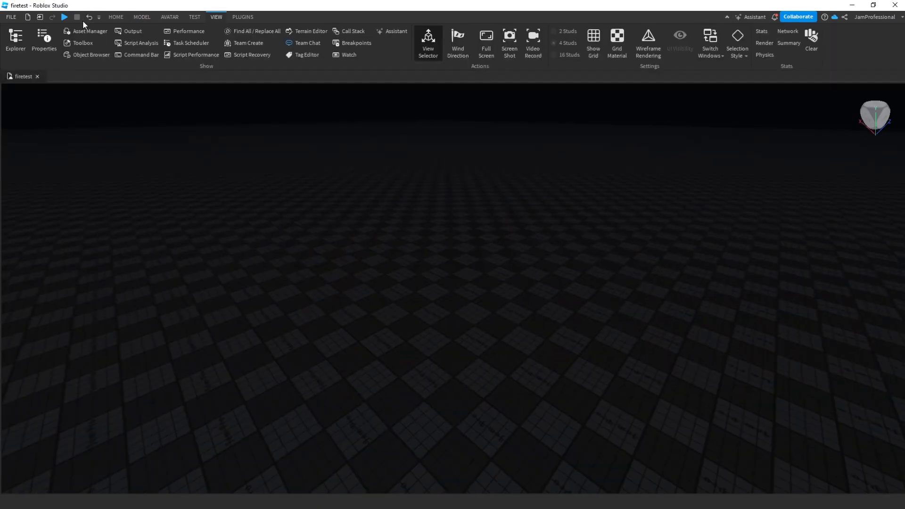
pyautogui.click(115, 17)
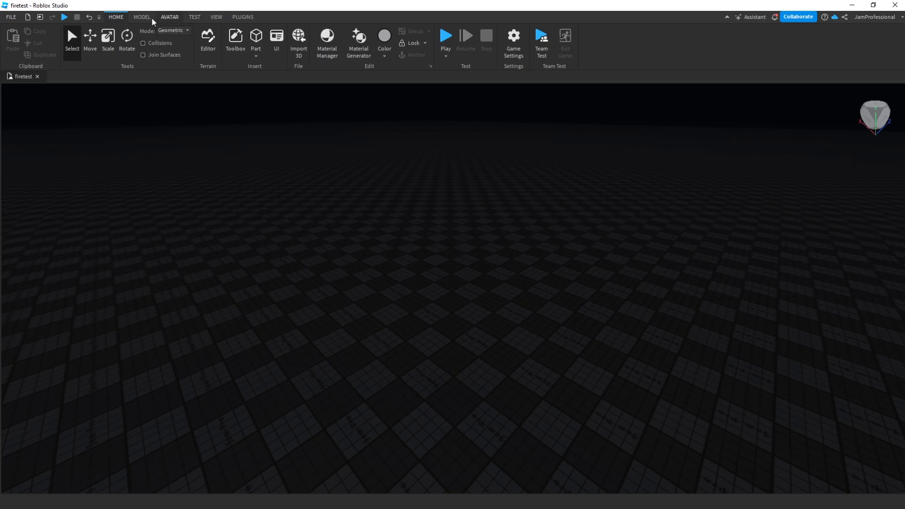
pyautogui.click(217, 17)
pyautogui.click(45, 39)
pyautogui.click(18, 40)
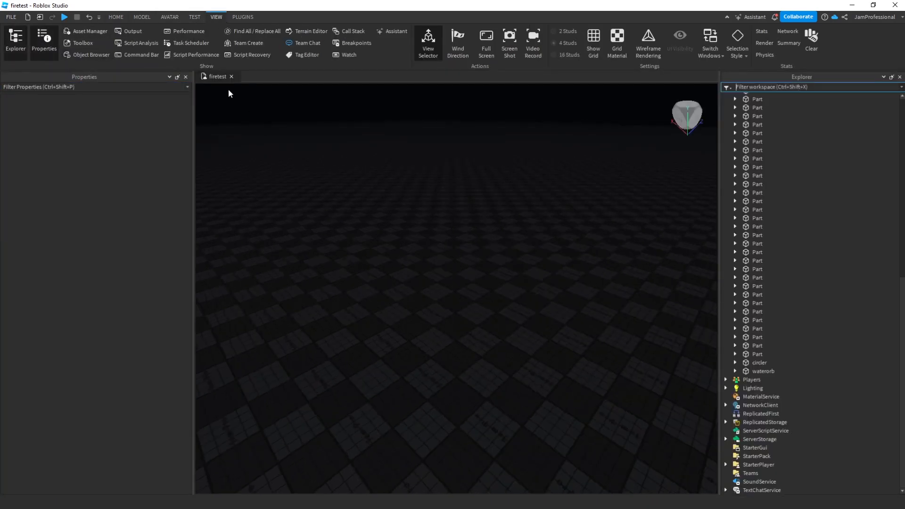
# Insert a block part into the scene and raise it about 9.3 studs above the floor
pyautogui.click(116, 18)
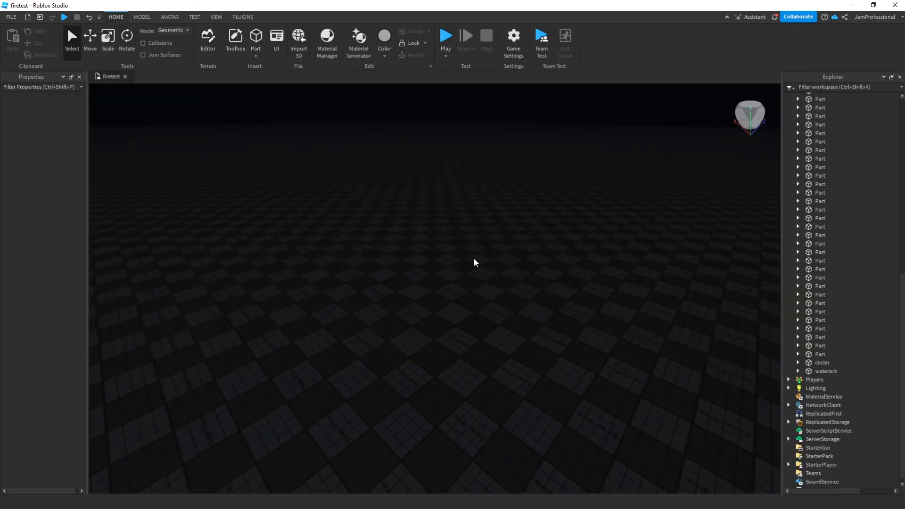
pyautogui.rightClick(476, 262)
pyautogui.click(513, 268)
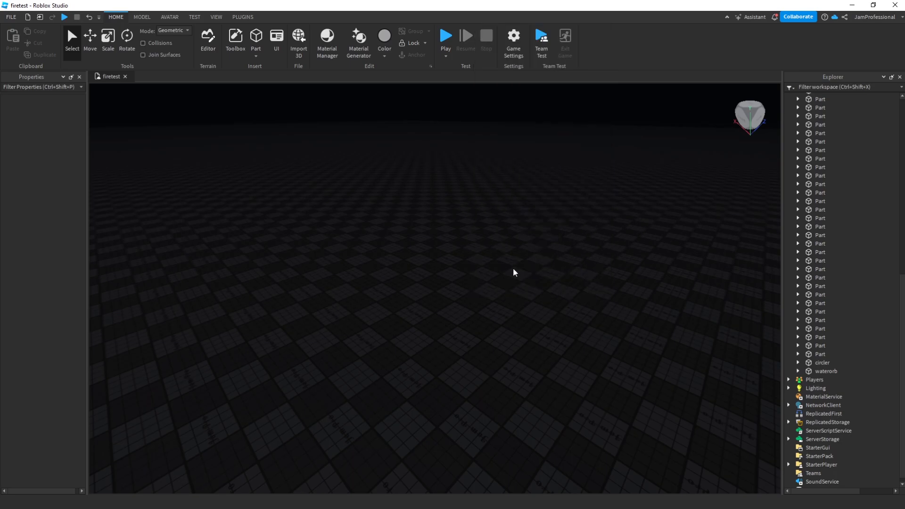
pyautogui.click(90, 53)
pyautogui.press('w')
pyautogui.moveTo(471, 260); pyautogui.dragTo(472, 258, button='right')
pyautogui.moveTo(477, 259); pyautogui.dragTo(452, 187)
# Make the new part fully invisible by setting its transparency to 1
pyautogui.scroll(2, 545, 239)
pyautogui.moveTo(545, 238); pyautogui.dragTo(545, 245, button='right')
pyautogui.scroll(-2, 535, 222)
pyautogui.scroll(1, 471, 142)
pyautogui.moveTo(572, 145); pyautogui.dragTo(572, 146, button='right')
pyautogui.press('w')
pyautogui.click(54, 174)
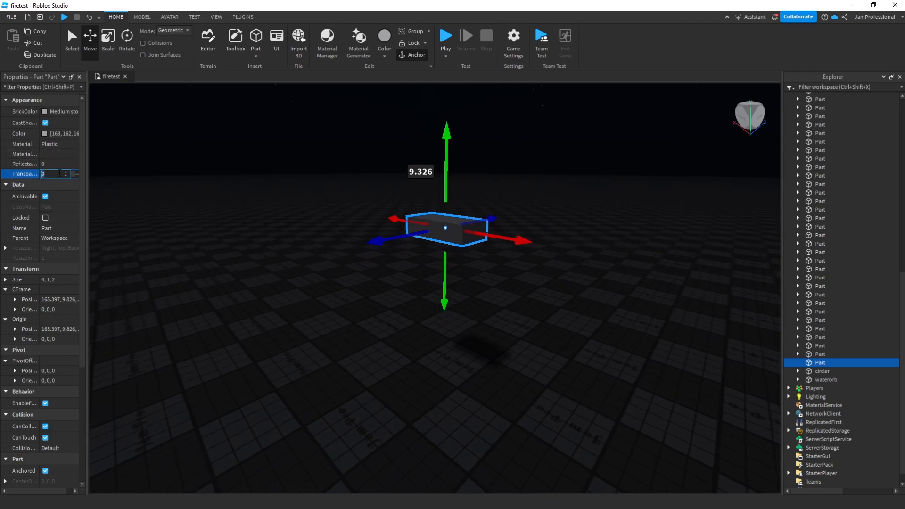
pyautogui.write('1')
pyautogui.press('Return')
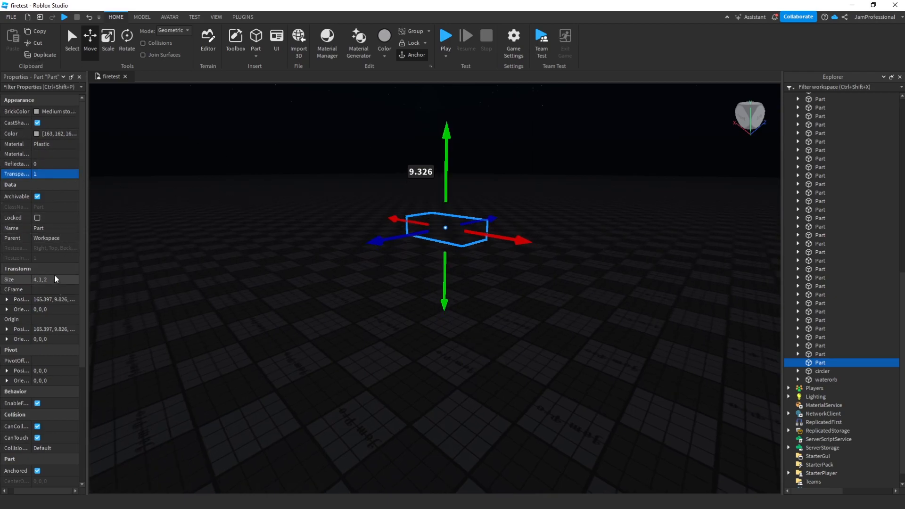
# Set the invisible part's size to 1, 1, 1
pyautogui.click(59, 278)
pyautogui.write('1, 1, ')
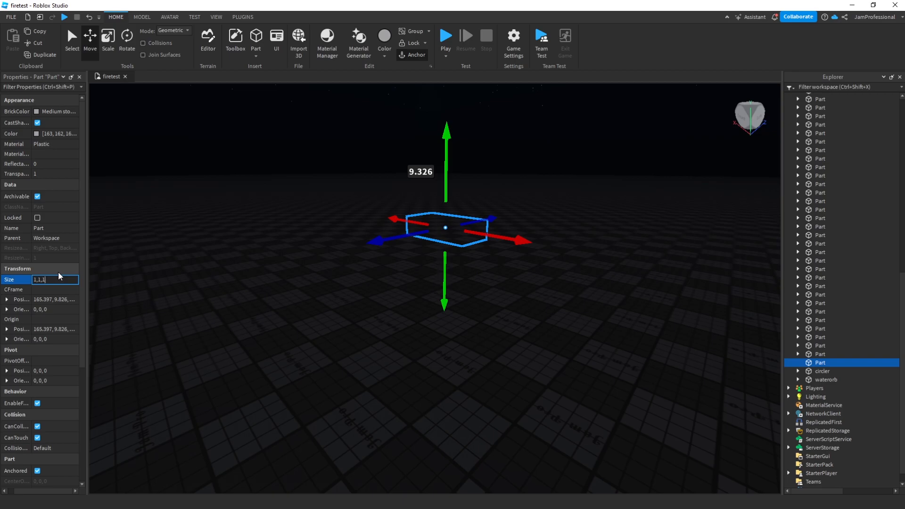
pyautogui.write('1')
pyautogui.press('Return')
# Add an Attachment object inside the invisible part
pyautogui.moveTo(373, 228); pyautogui.dragTo(448, 254, button='right')
pyautogui.scroll(2, 448, 254)
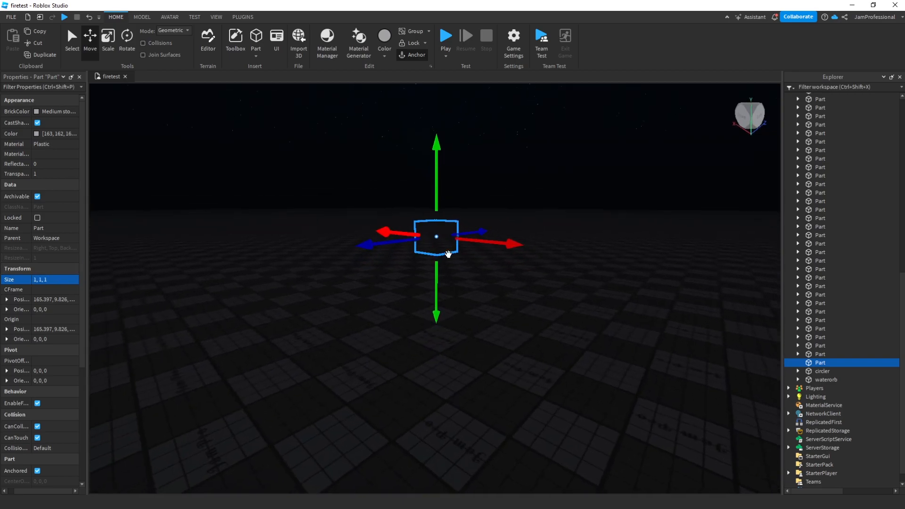
pyautogui.rightClick(817, 364)
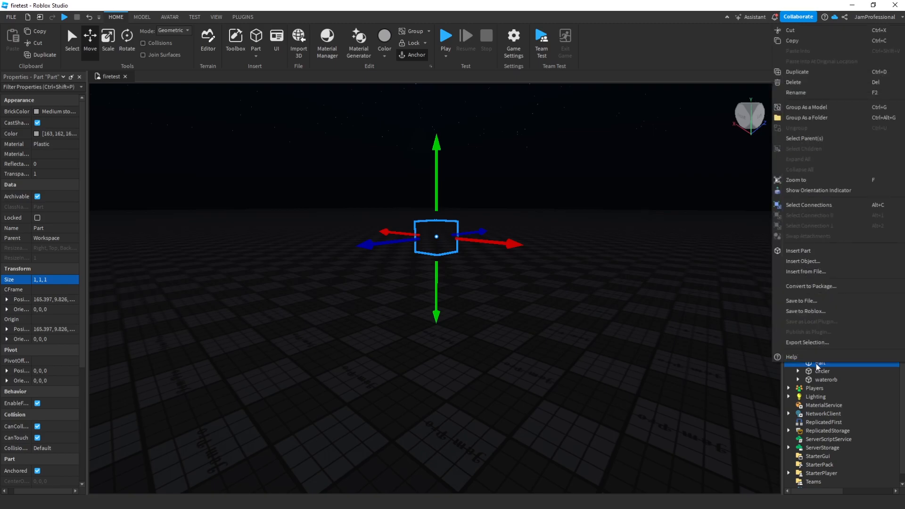
pyautogui.click(814, 263)
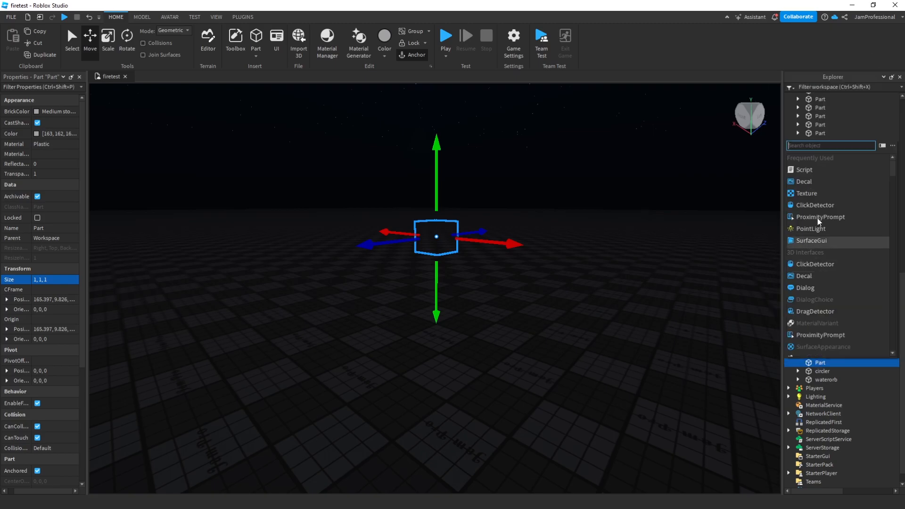
pyautogui.write('att')
pyautogui.click(817, 162)
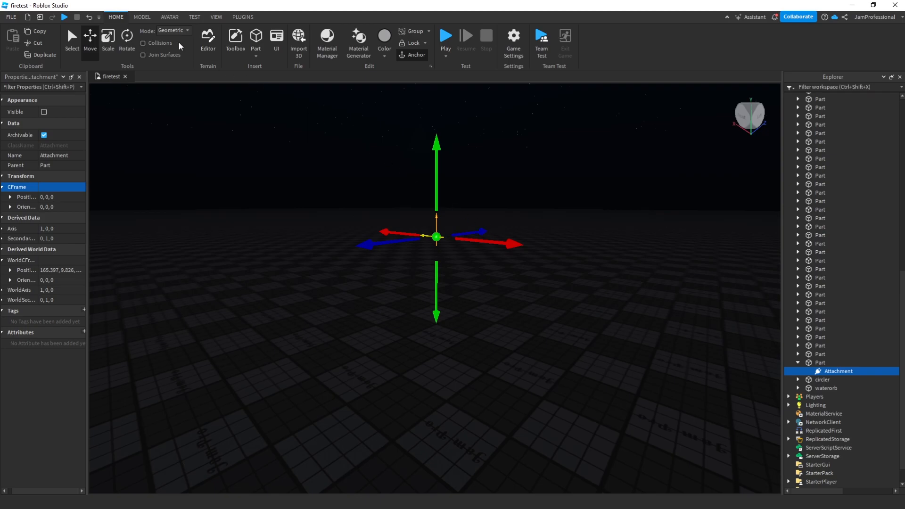
# Set the move snap increment to 5 studs and shift the attachment 5 studs along positive X from the part's centre
pyautogui.click(140, 21)
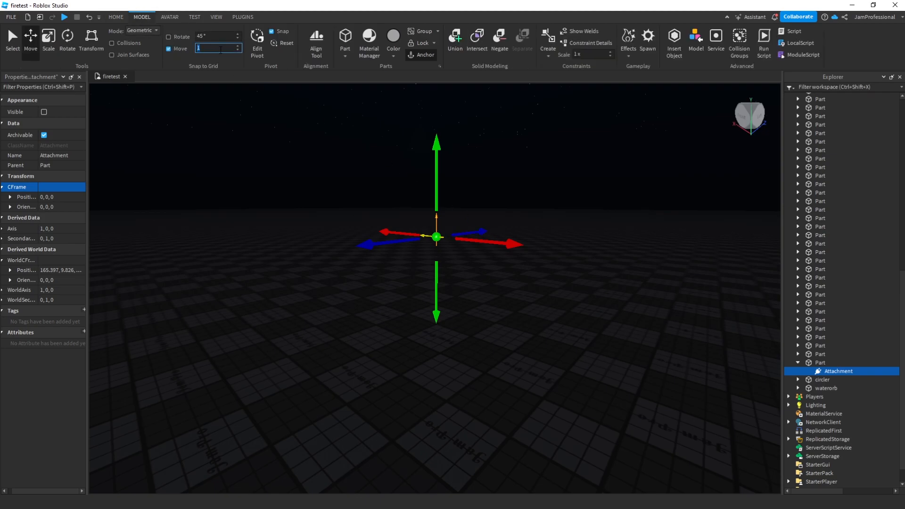
pyautogui.write('5')
pyautogui.moveTo(499, 243); pyautogui.dragTo(498, 242)
pyautogui.moveTo(424, 234); pyautogui.dragTo(418, 240)
# Duplicate the attachment and move the copy 10 studs along negative X, to the opposite side of the part
pyautogui.rightClick(423, 234)
pyautogui.click(480, 67)
pyautogui.moveTo(505, 252); pyautogui.dragTo(632, 247)
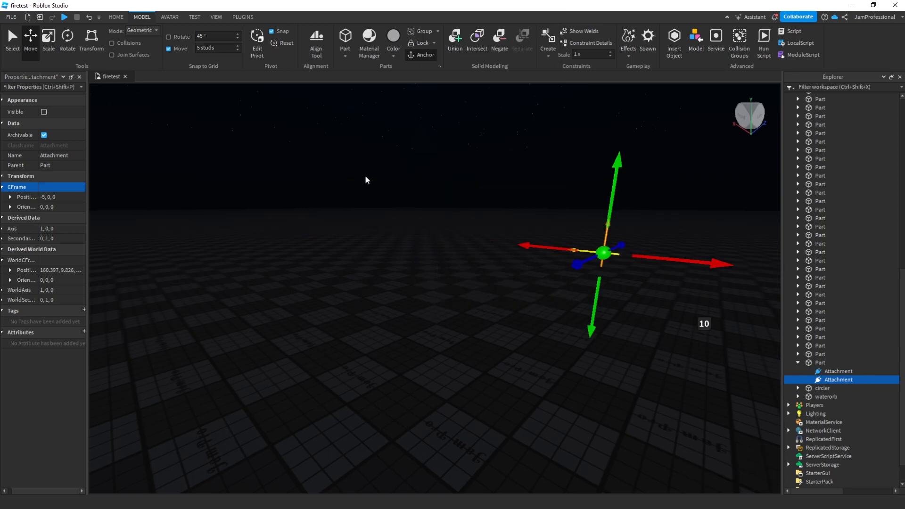
# Focus on both attachments and turn on Constraint Details to keep them displayed when deselected
pyautogui.keyDown('shift'); pyautogui.click(838, 371); pyautogui.keyUp('shift')
pyautogui.press('f')
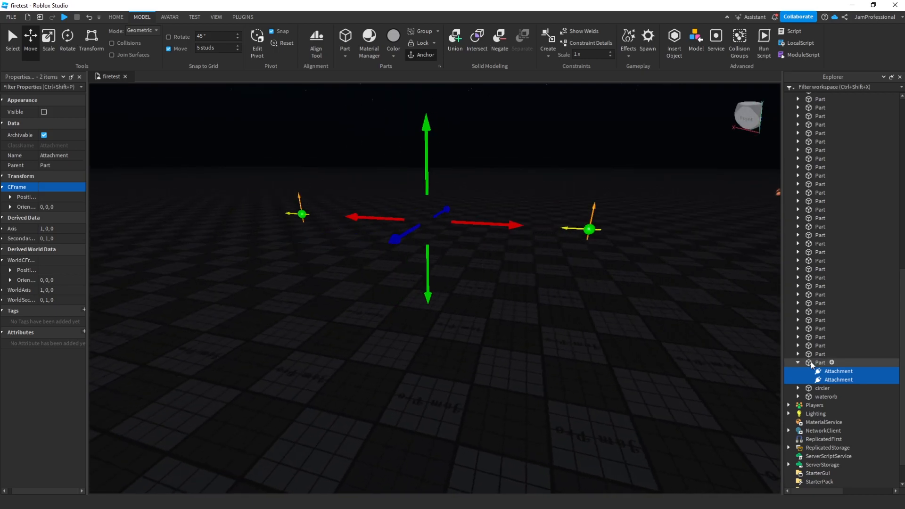
pyautogui.click(587, 91)
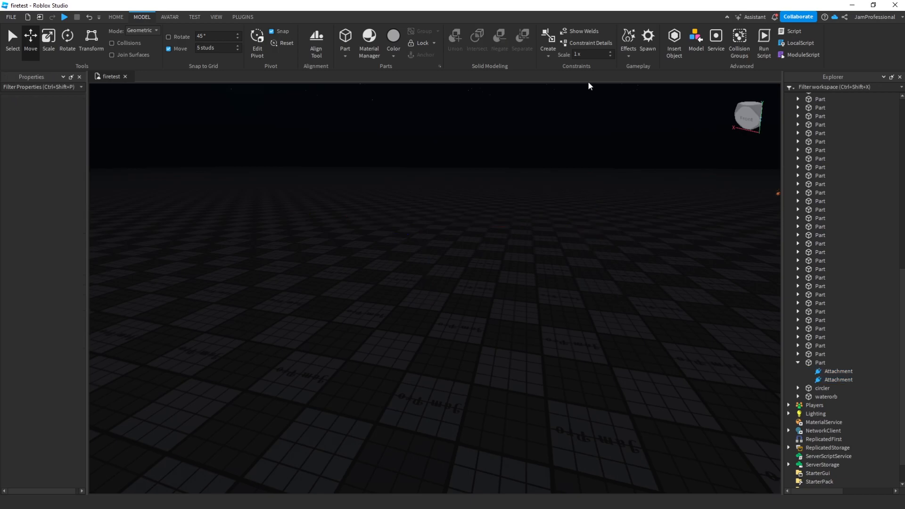
pyautogui.click(584, 42)
pyautogui.click(575, 44)
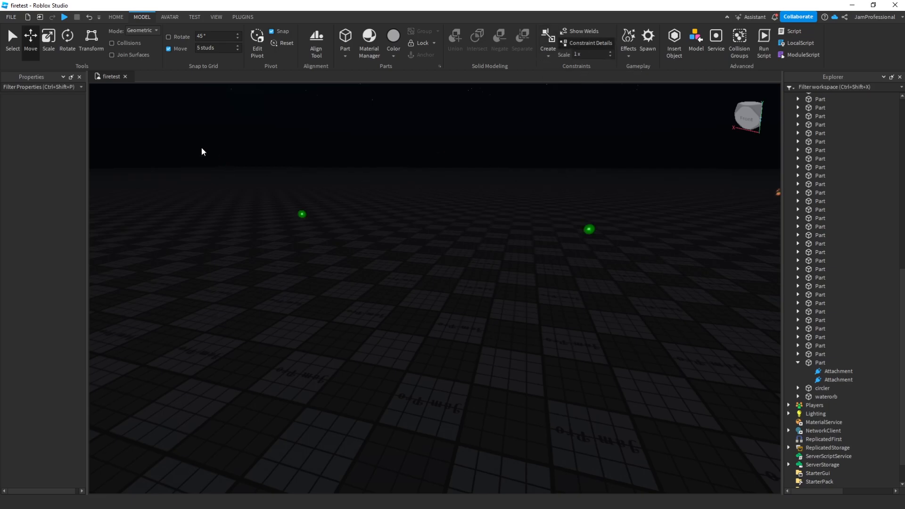
# Add a Beam object inside the invisible part that holds the two attachments
pyautogui.moveTo(509, 199); pyautogui.dragTo(510, 198, button='right')
pyautogui.press('d')
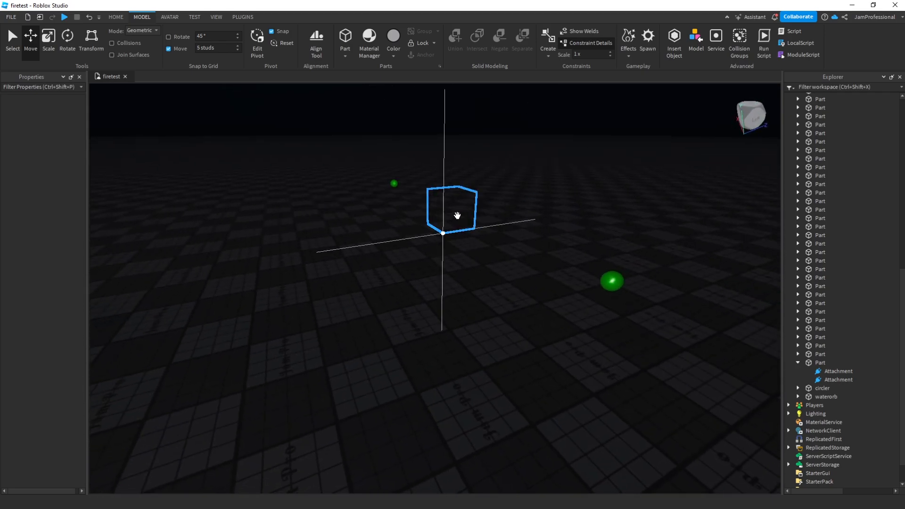
pyautogui.click(446, 197)
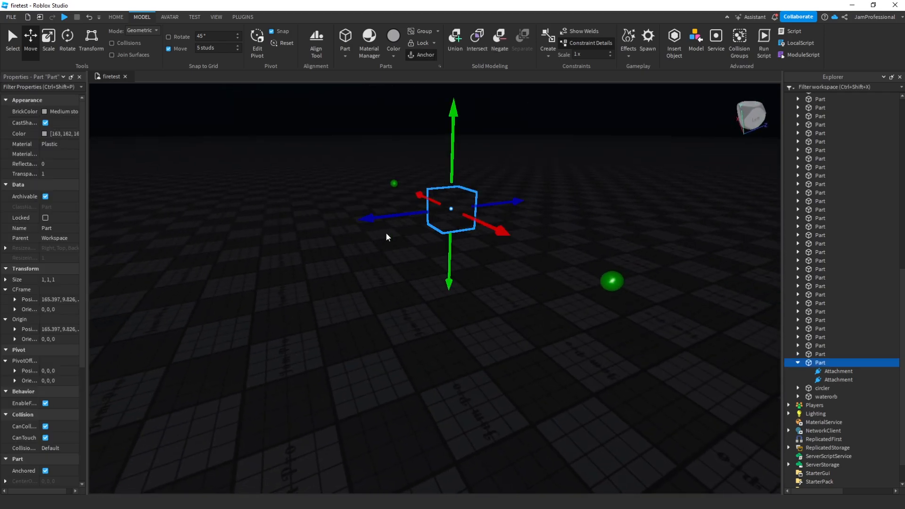
pyautogui.rightClick(819, 363)
pyautogui.click(816, 258)
pyautogui.write('bea')
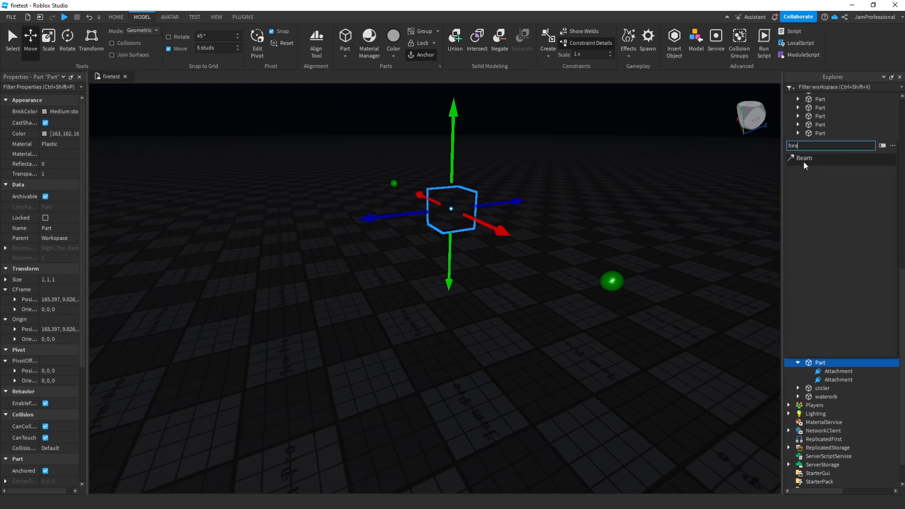
pyautogui.click(804, 160)
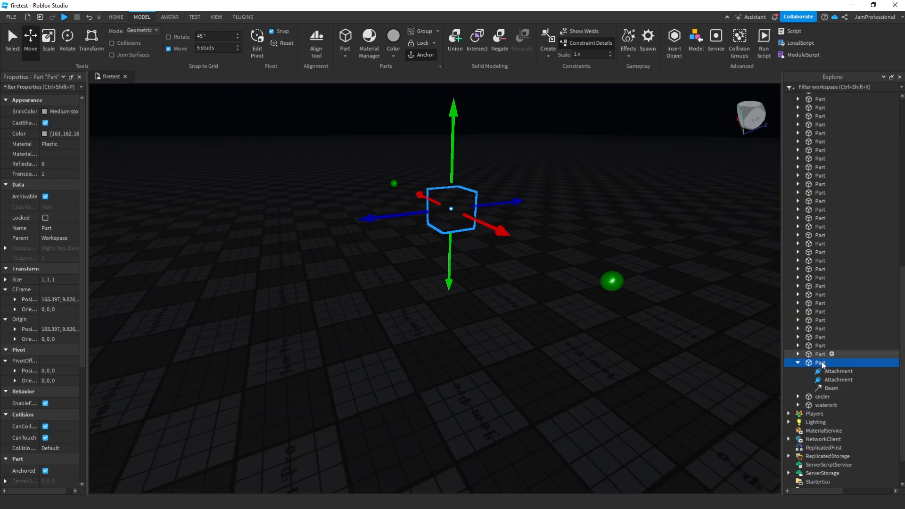
# Rename the part's first attachment as 1 and the second attachment as 2
pyautogui.click(824, 388)
pyautogui.click(834, 372)
pyautogui.rightClick(834, 371)
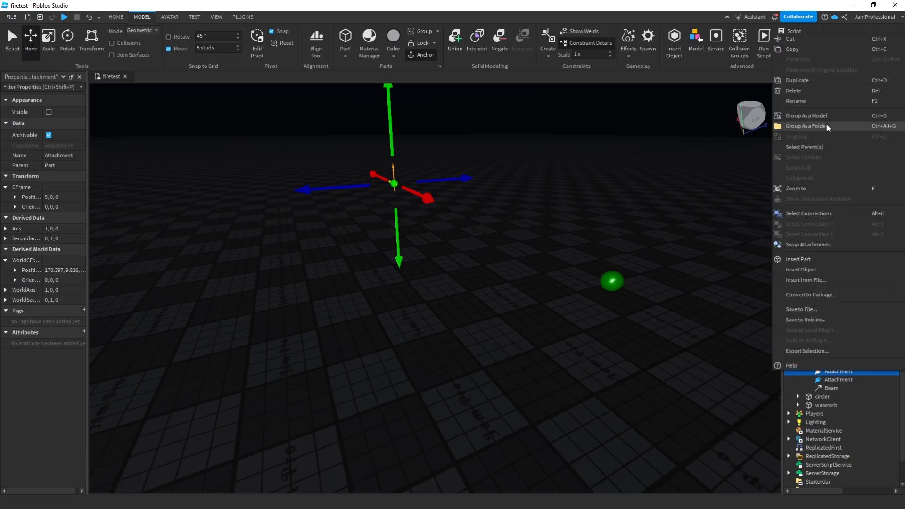
pyautogui.click(819, 101)
pyautogui.write('1')
pyautogui.rightClick(830, 380)
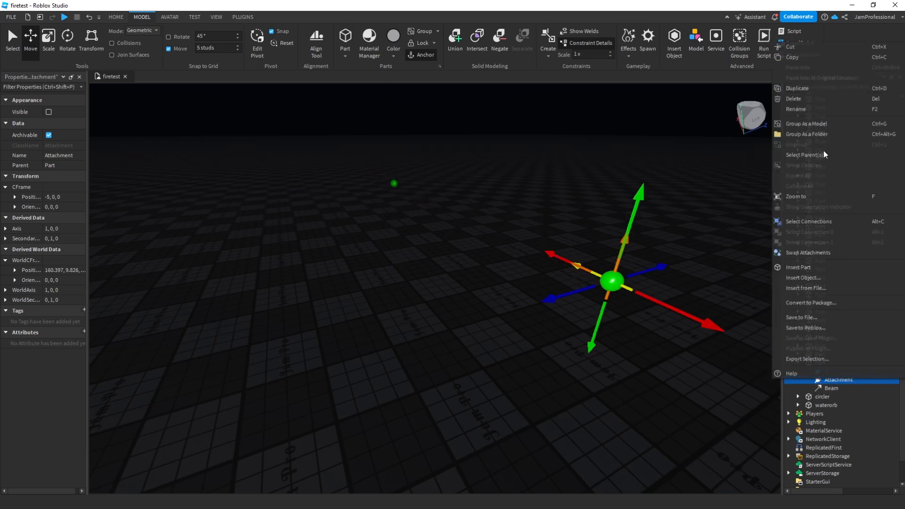
pyautogui.click(822, 109)
pyautogui.write('2')
pyautogui.press('Return')
# Connect the beam by assigning attachment 1 as its first attachment and attachment 2 as its second
pyautogui.moveTo(540, 172); pyautogui.dragTo(540, 172, button='right')
pyautogui.press('w')
pyautogui.press('s')
pyautogui.click(829, 388)
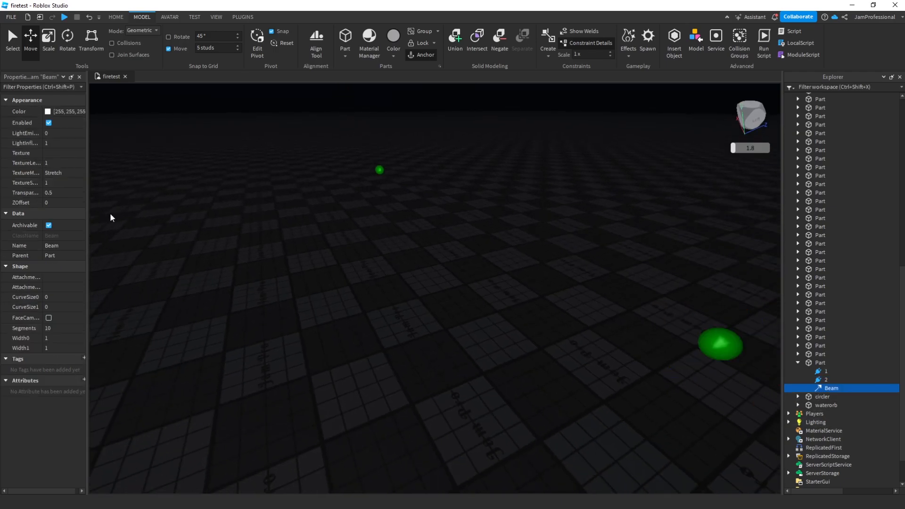
pyautogui.click(53, 277)
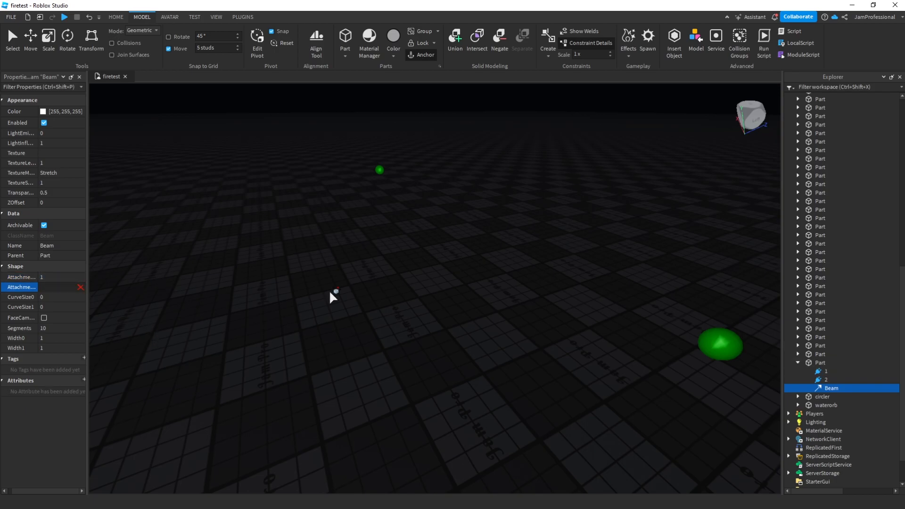
pyautogui.click(819, 380)
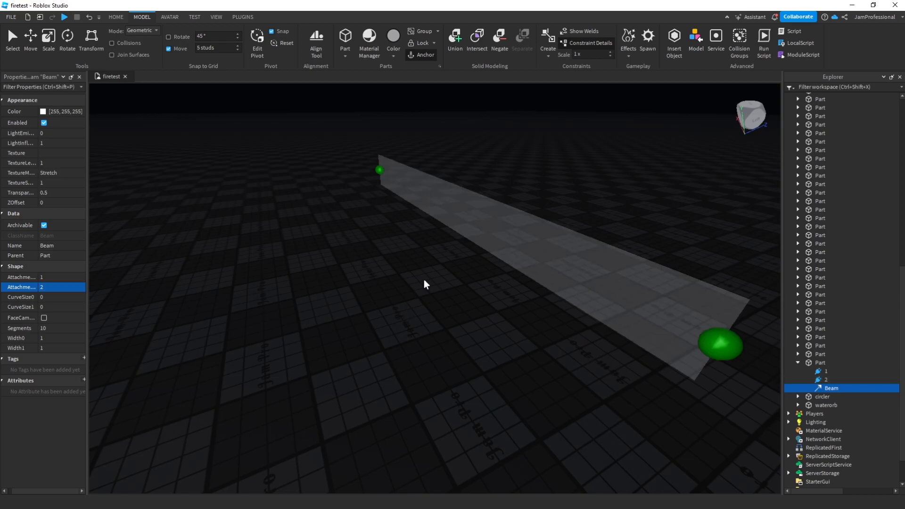
# Inspect the connected beam, and look over the texture tiles of the Beam Pack for a suitable one
pyautogui.press('f')
pyautogui.moveTo(506, 269); pyautogui.dragTo(506, 274, button='right')
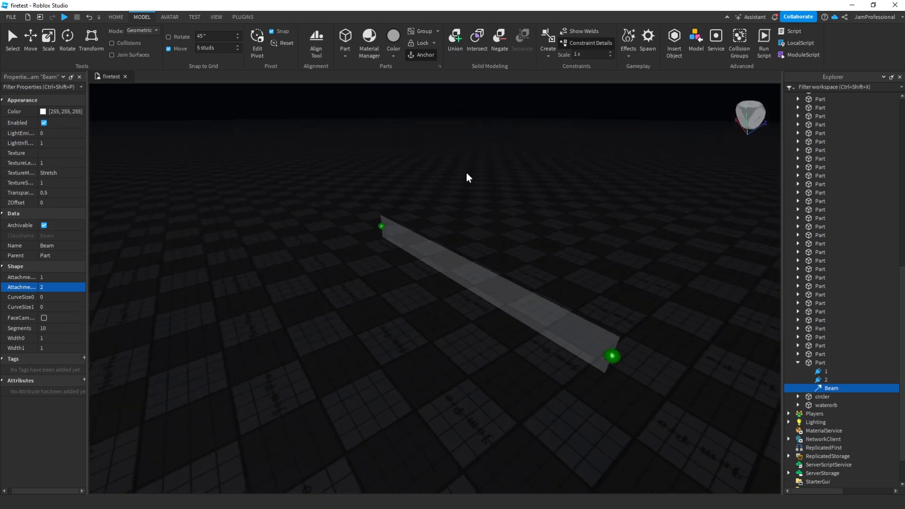
pyautogui.scroll(-3, 642, 414)
pyautogui.press('w')
pyautogui.moveTo(591, 411); pyautogui.dragTo(591, 412, button='right')
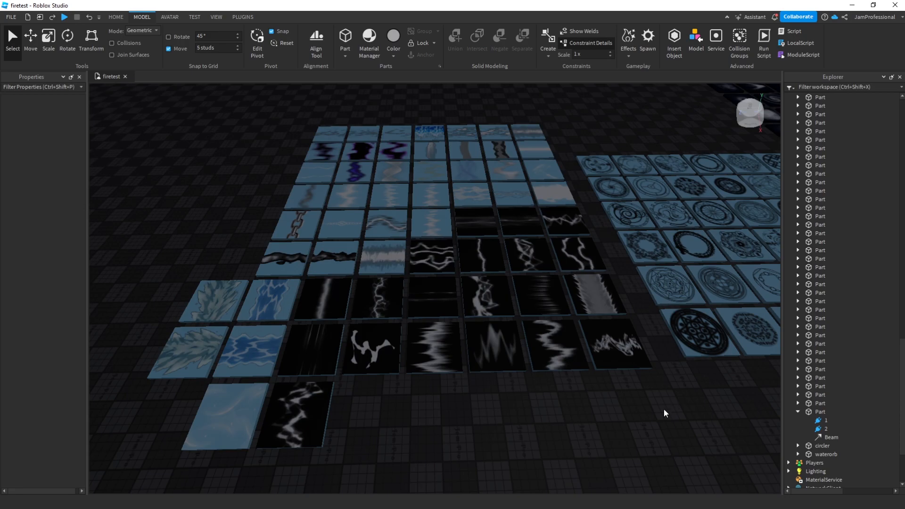
pyautogui.press('w')
pyautogui.moveTo(492, 431); pyautogui.dragTo(492, 431, button='right')
pyautogui.press('w')
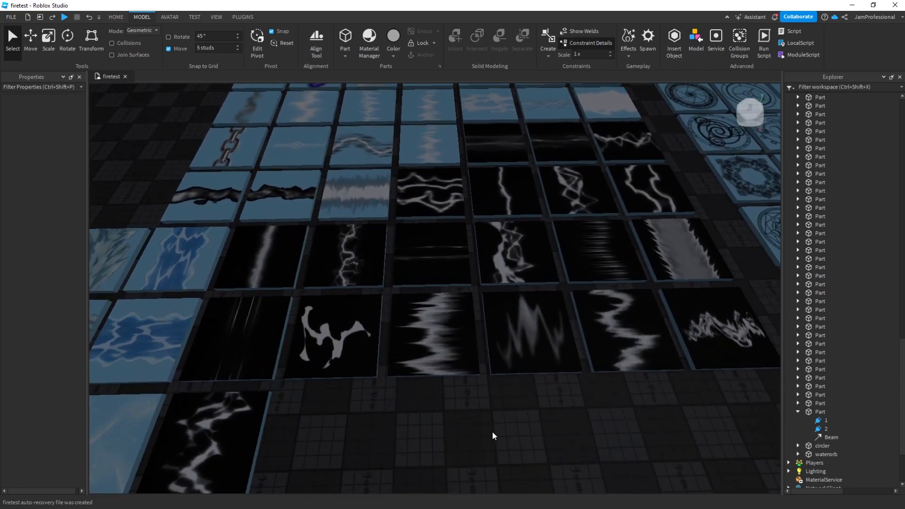
pyautogui.press('d')
pyautogui.press('a')
pyautogui.press('w')
pyautogui.moveTo(501, 274); pyautogui.dragTo(502, 273, button='right')
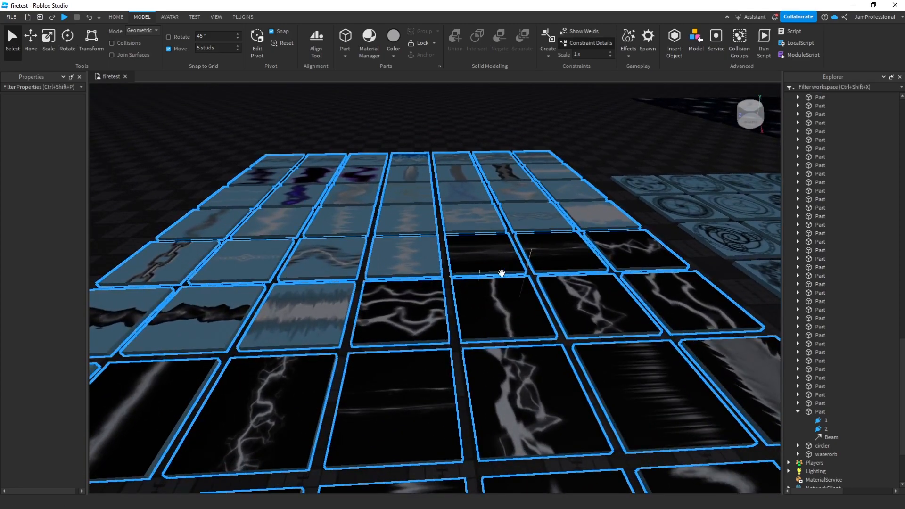
pyautogui.press('w')
# Copy the texture ID from the Beam Pack decal showing several wavy horizontal lightning strands on black
pyautogui.click(418, 213)
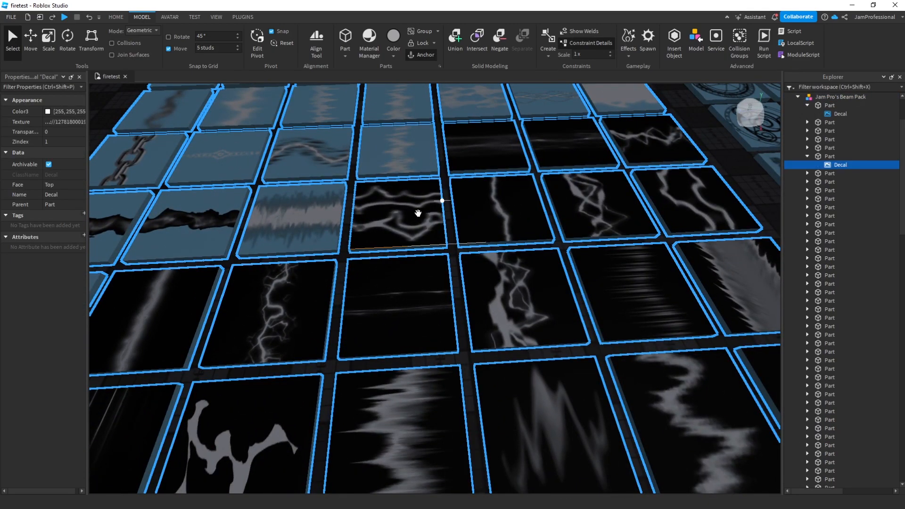
pyautogui.click(59, 122)
pyautogui.rightClick(63, 135)
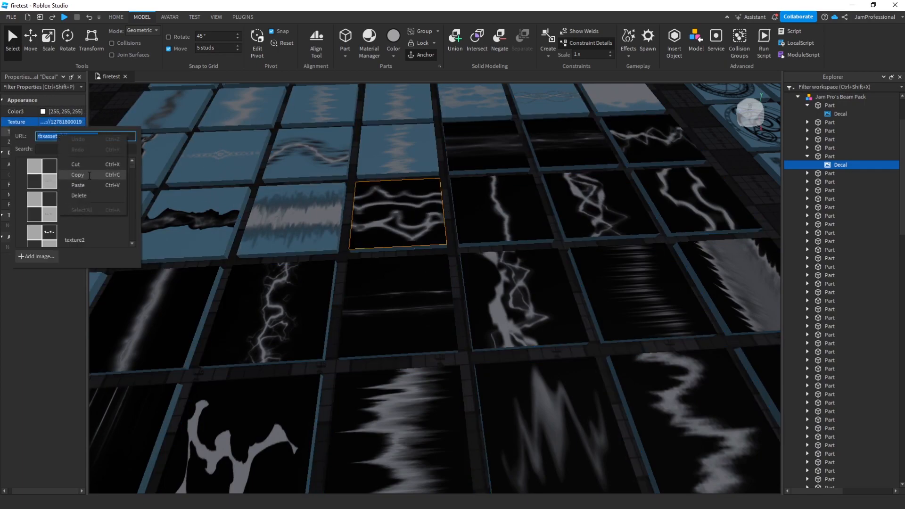
pyautogui.click(78, 175)
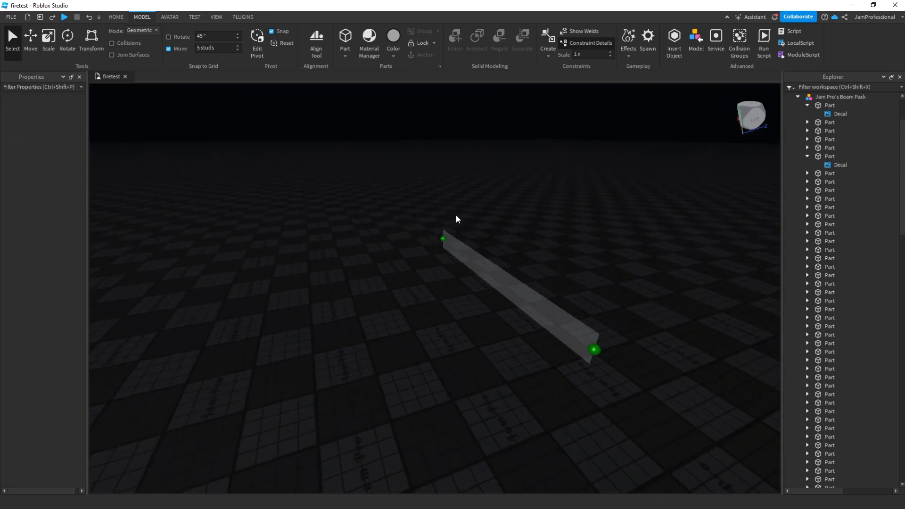
pyautogui.click(455, 271)
pyautogui.scroll(-4, 844, 283)
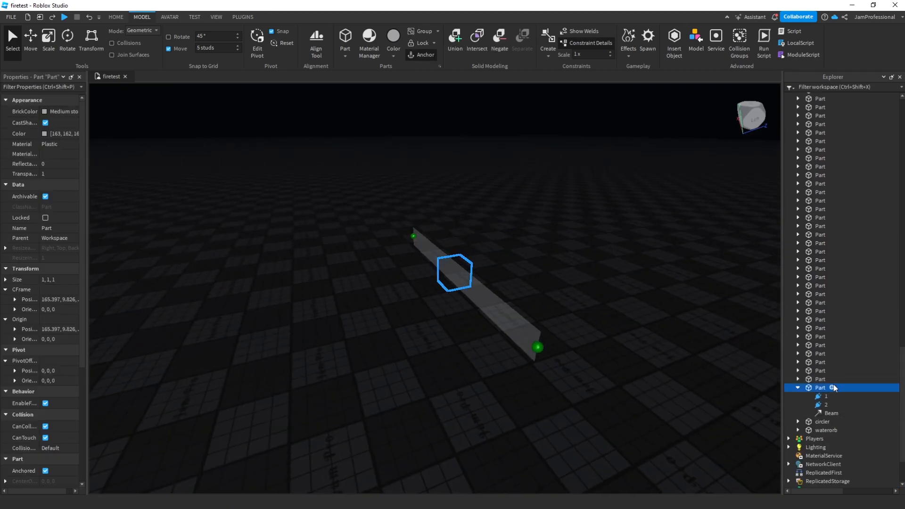
pyautogui.click(817, 414)
pyautogui.click(56, 155)
pyautogui.rightClick(64, 171)
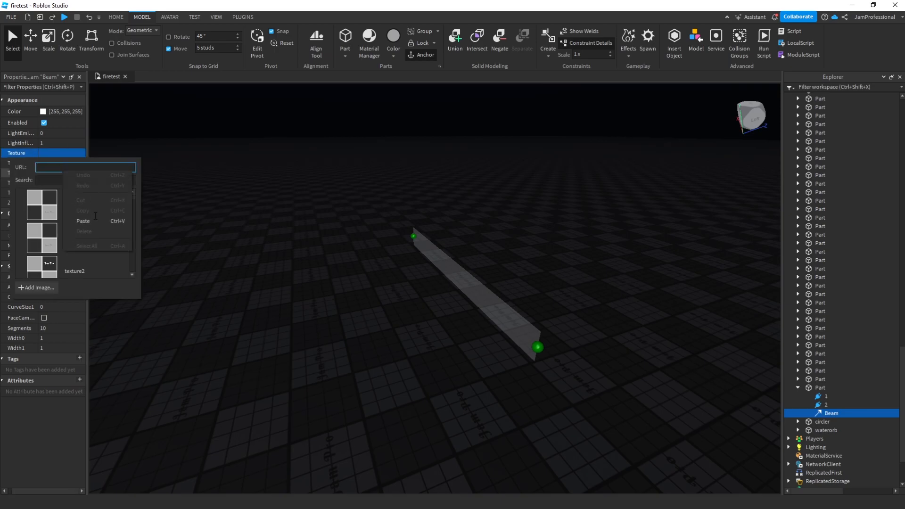
pyautogui.click(93, 219)
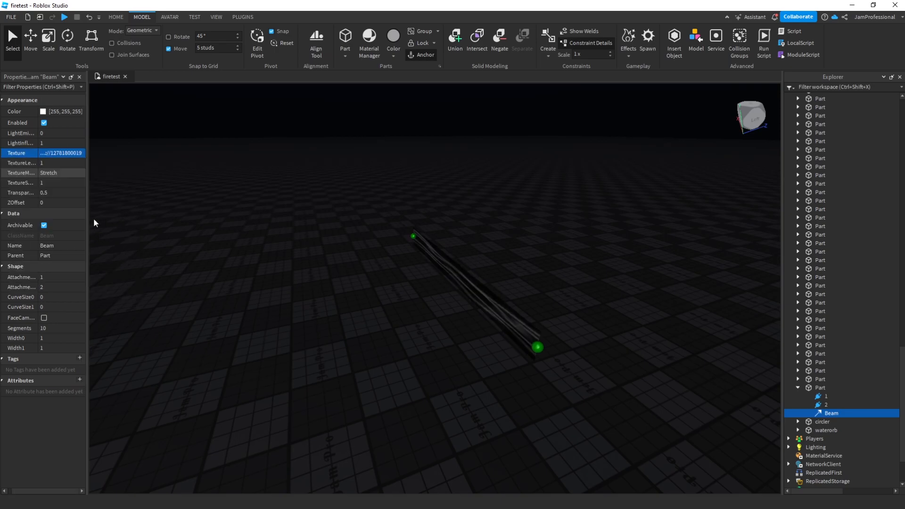
# Set the beam's LightEmission to 1 and check the glow up close
pyautogui.click(58, 134)
pyautogui.write('1')
pyautogui.press('Return')
pyautogui.moveTo(350, 209); pyautogui.dragTo(363, 210, button='right')
pyautogui.scroll(3, 363, 211)
pyautogui.scroll(-2, 363, 210)
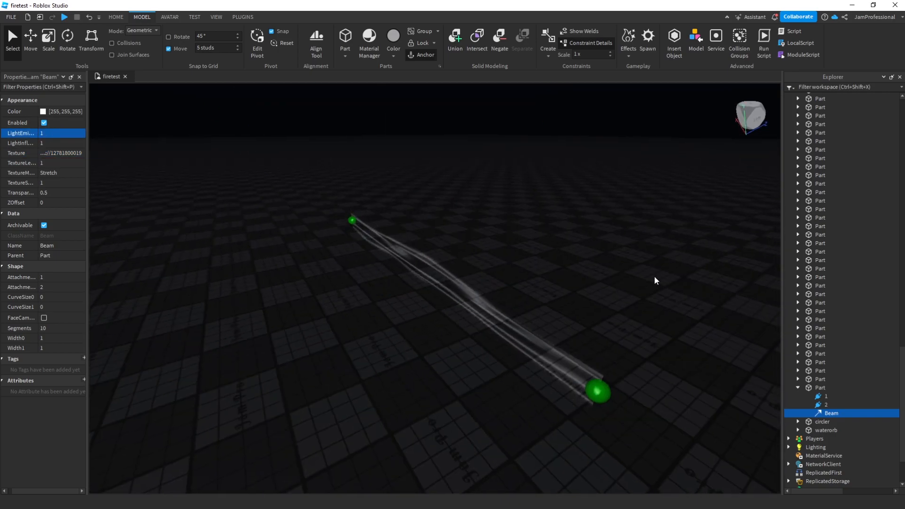
# Set the beam's LightInfluence to 0 and raise its Brightness to 9.6
pyautogui.click(67, 144)
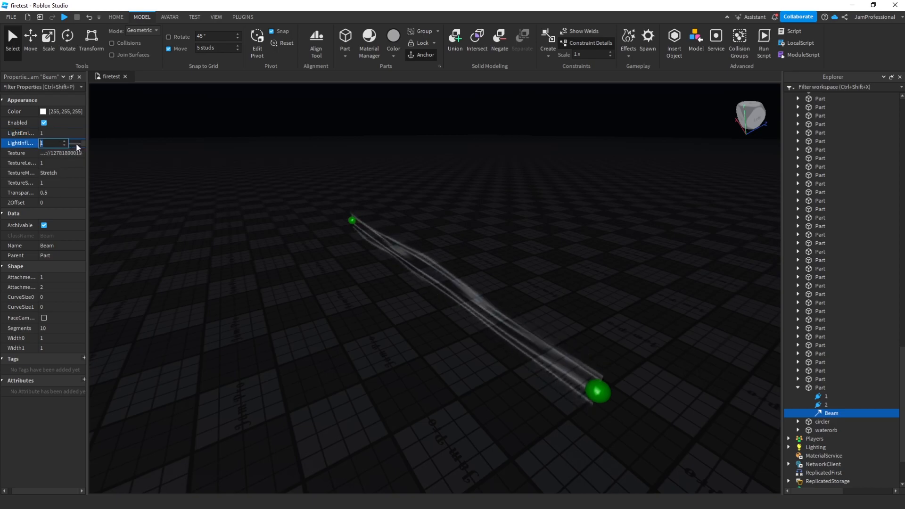
pyautogui.write('0')
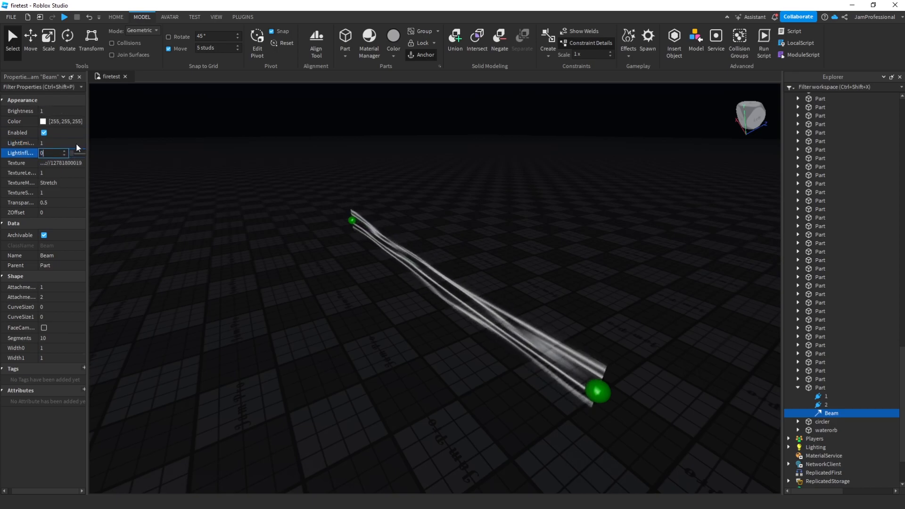
pyautogui.click(61, 112)
pyautogui.moveTo(71, 112); pyautogui.dragTo(82, 112)
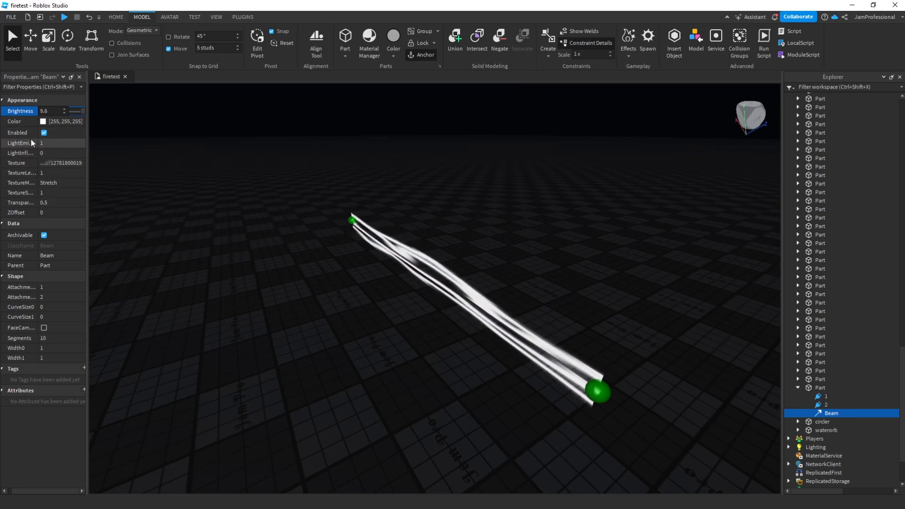
# Change the beam's color to a strong blue with RGB 17, 100, 255
pyautogui.click(44, 123)
pyautogui.click(75, 122)
pyautogui.press('Escape')
pyautogui.click(45, 121)
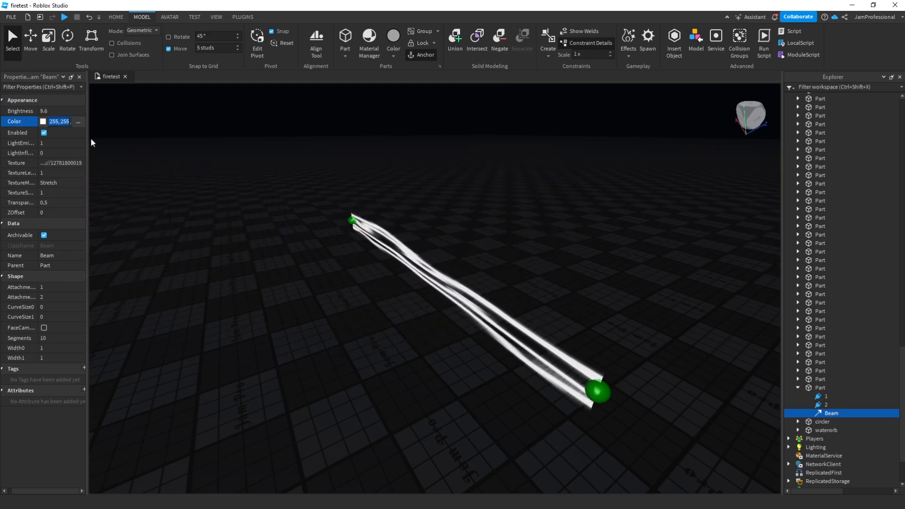
pyautogui.click(43, 122)
pyautogui.click(503, 208)
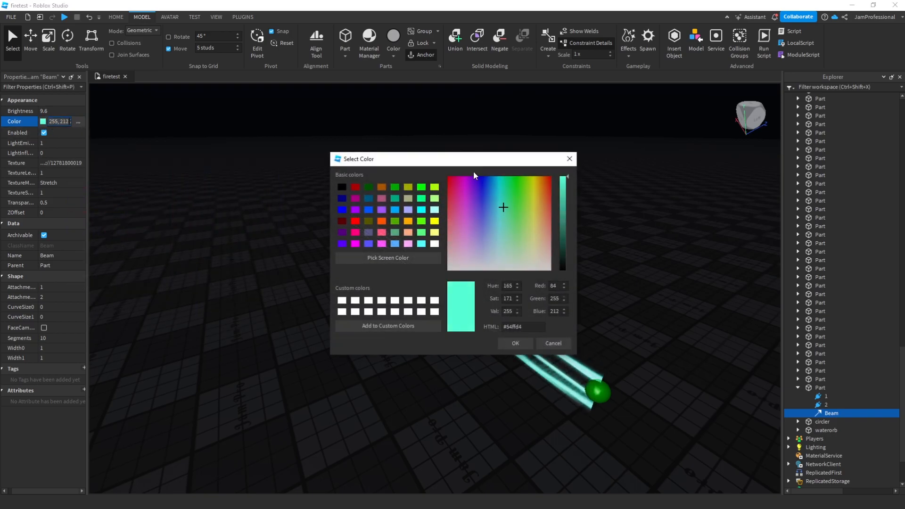
pyautogui.moveTo(427, 159); pyautogui.dragTo(226, 148)
pyautogui.moveTo(250, 183); pyautogui.dragTo(287, 171)
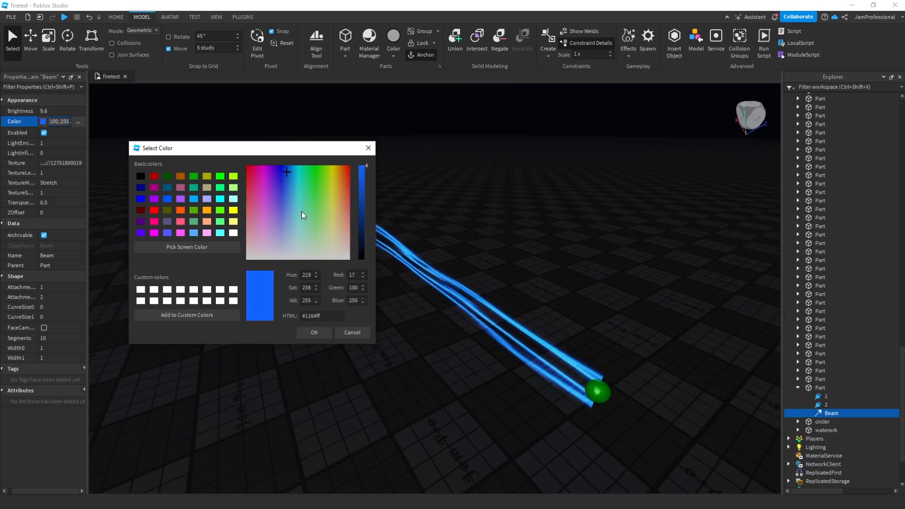
pyautogui.click(327, 329)
# Examine the blue textured beam from several distances and viewing angles
pyautogui.moveTo(398, 281); pyautogui.dragTo(397, 282, button='right')
pyautogui.press('w')
pyautogui.moveTo(524, 242); pyautogui.dragTo(523, 243, button='right')
pyautogui.press('s')
pyautogui.press('d')
pyautogui.press('w')
pyautogui.press('s')
pyautogui.press('d')
pyautogui.press('a')
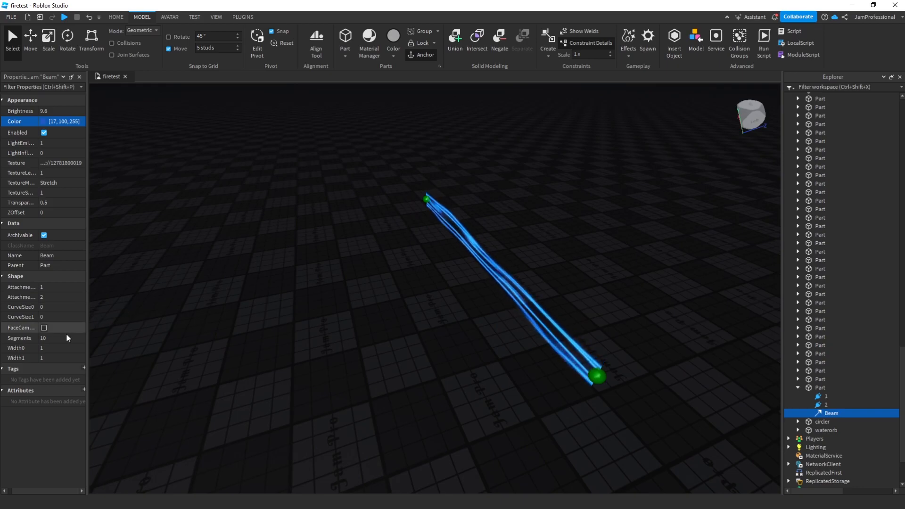
# Set the beam's CurveSize0 to -6 and CurveSize1 to 6
pyautogui.click(61, 306)
pyautogui.write('80')
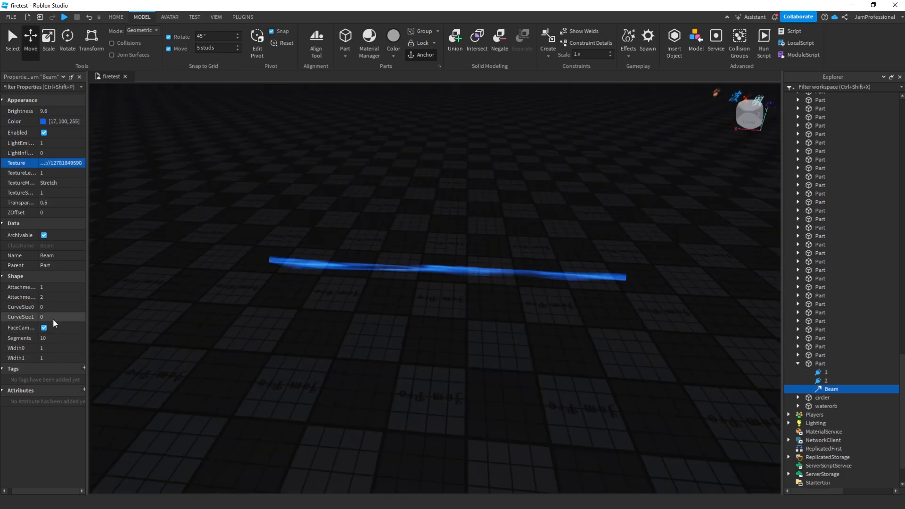
pyautogui.click(51, 308)
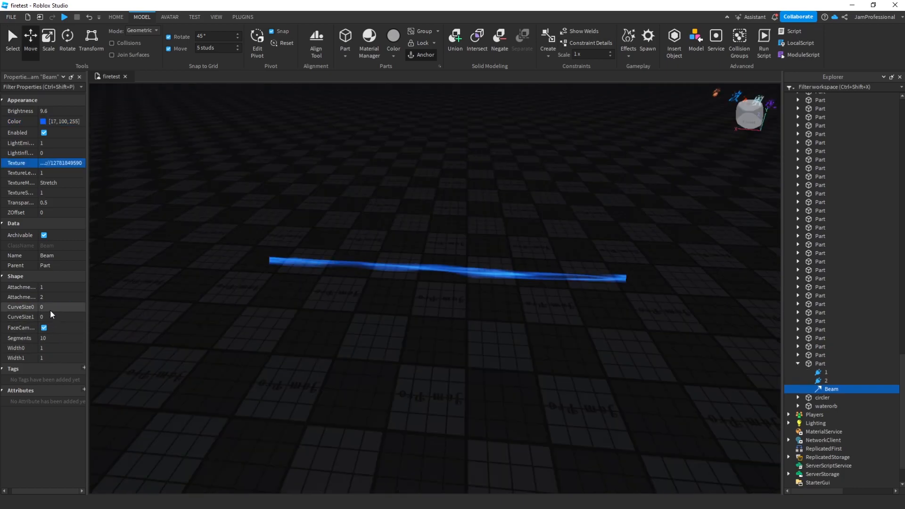
pyautogui.write('-78')
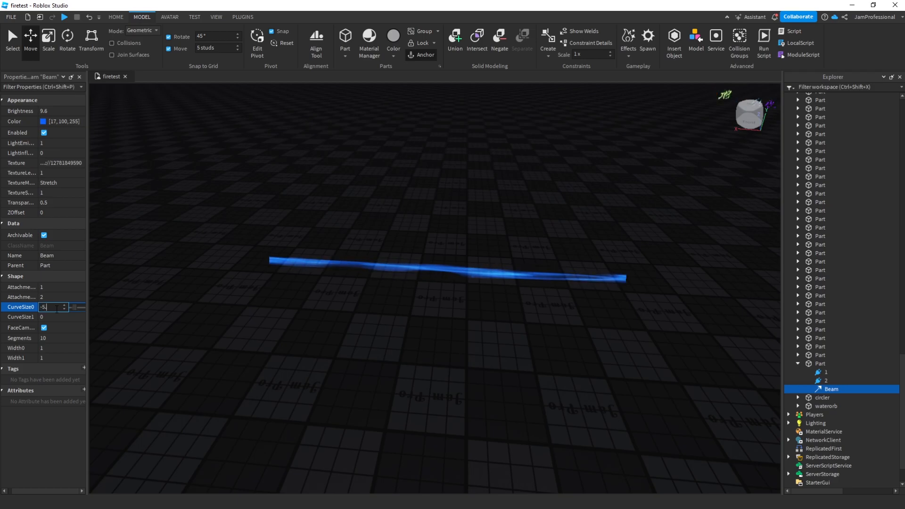
pyautogui.press('BackSpace')
pyautogui.press('BackSpace')
pyautogui.write('6')
pyautogui.press('Return')
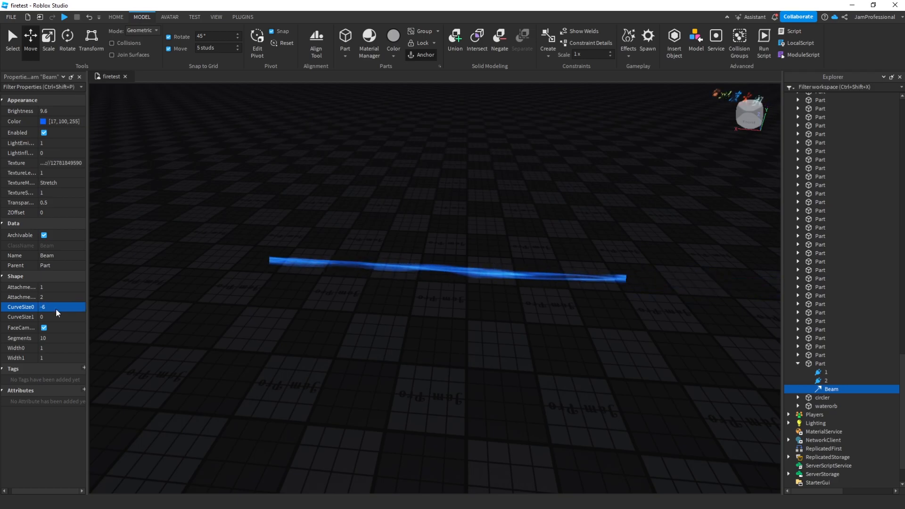
pyautogui.click(42, 317)
pyautogui.write('6')
pyautogui.press('Return')
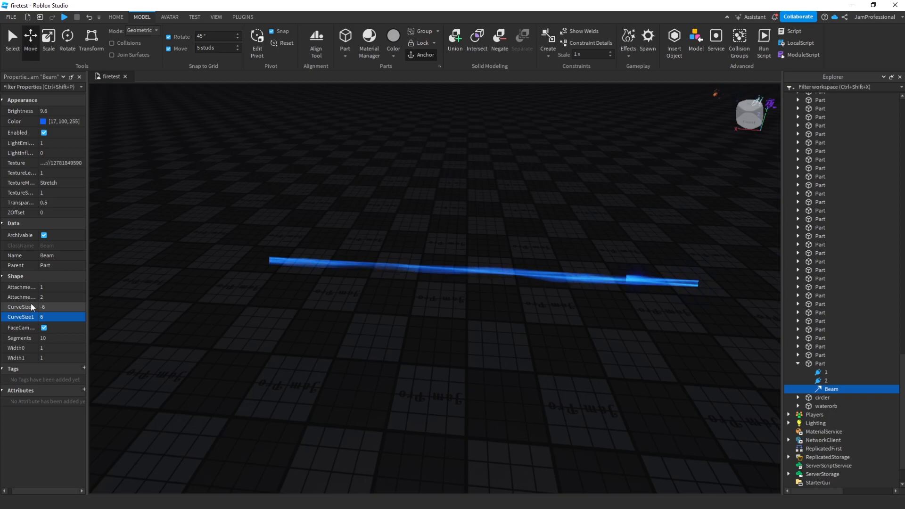
# Move attachment 1 across to attachment 2 and raise it high above, so the beam bends into a tall arc
pyautogui.click(825, 372)
pyautogui.moveTo(348, 264); pyautogui.dragTo(700, 285)
pyautogui.moveTo(649, 240); pyautogui.dragTo(656, 206)
pyautogui.moveTo(650, 237); pyautogui.dragTo(657, 206, button='right')
pyautogui.moveTo(657, 206); pyautogui.dragTo(647, 108)
pyautogui.click(502, 311)
pyautogui.moveTo(502, 311); pyautogui.dragTo(501, 311, button='right')
pyautogui.press('d')
pyautogui.press('w')
pyautogui.press('s')
pyautogui.moveTo(541, 366); pyautogui.dragTo(542, 369, button='right')
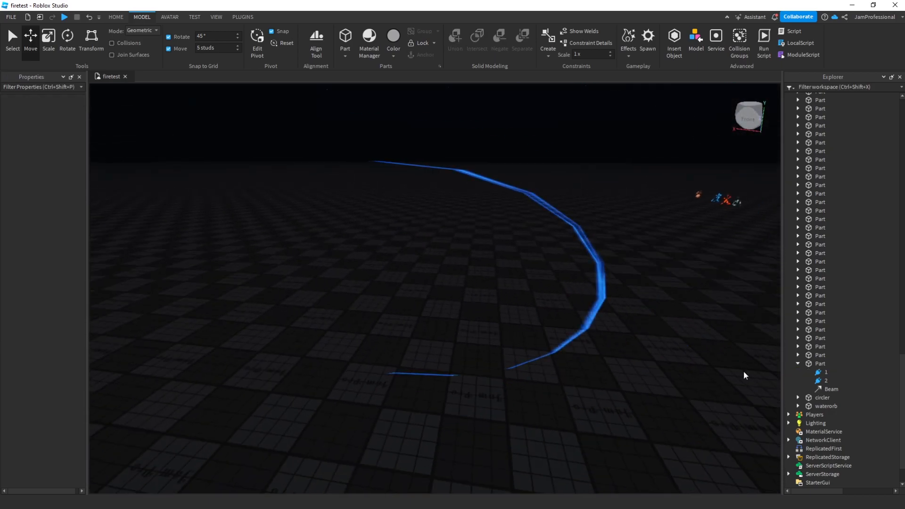
# Set the beam's CurveSize0 to -4 and CurveSize1 to 4, and widen both of its ends to 2
pyautogui.click(819, 381)
pyautogui.click(820, 390)
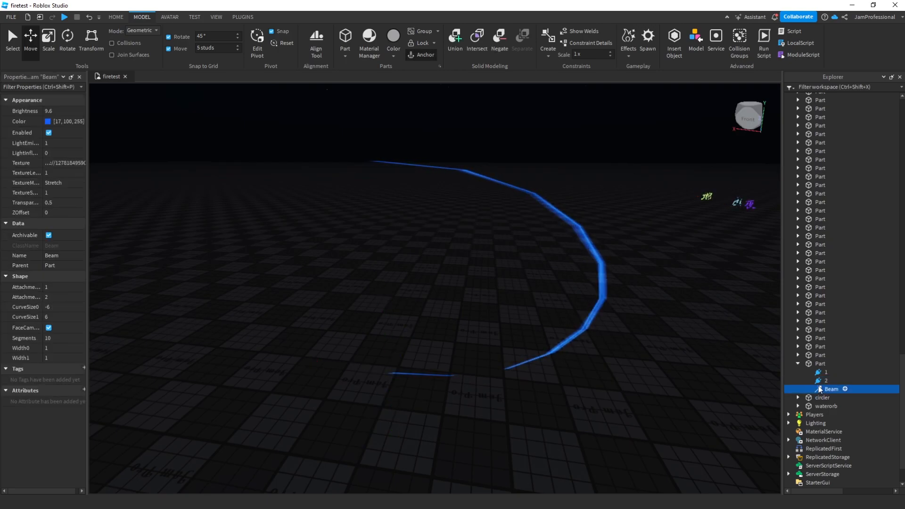
pyautogui.click(819, 383)
pyautogui.click(820, 389)
pyautogui.click(47, 307)
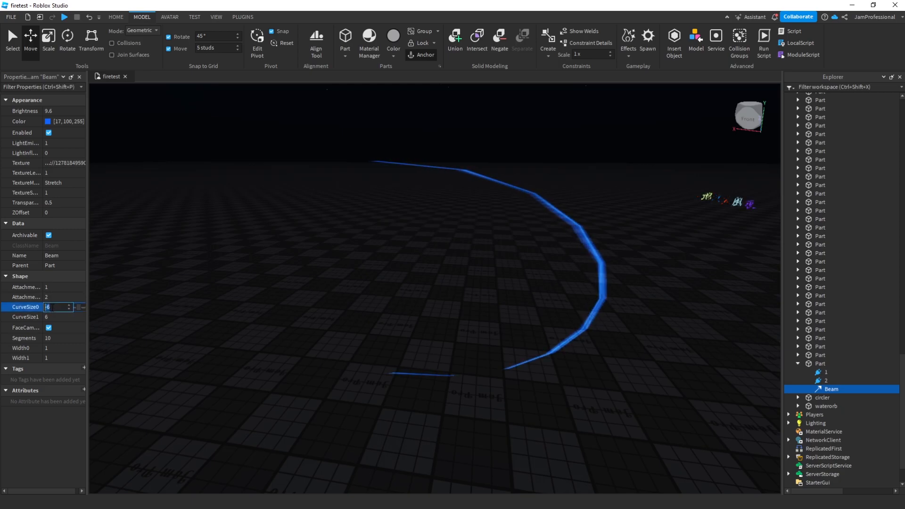
pyautogui.write('-')
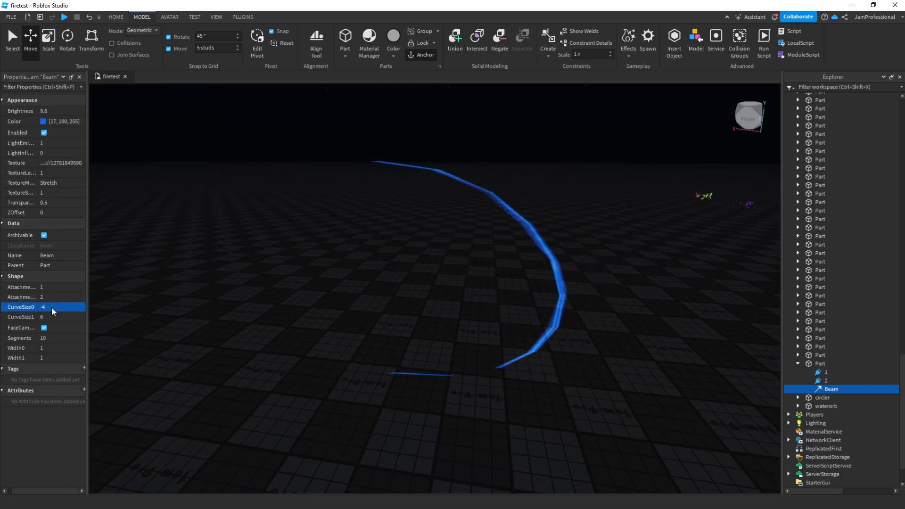
pyautogui.click(59, 317)
pyautogui.write('4')
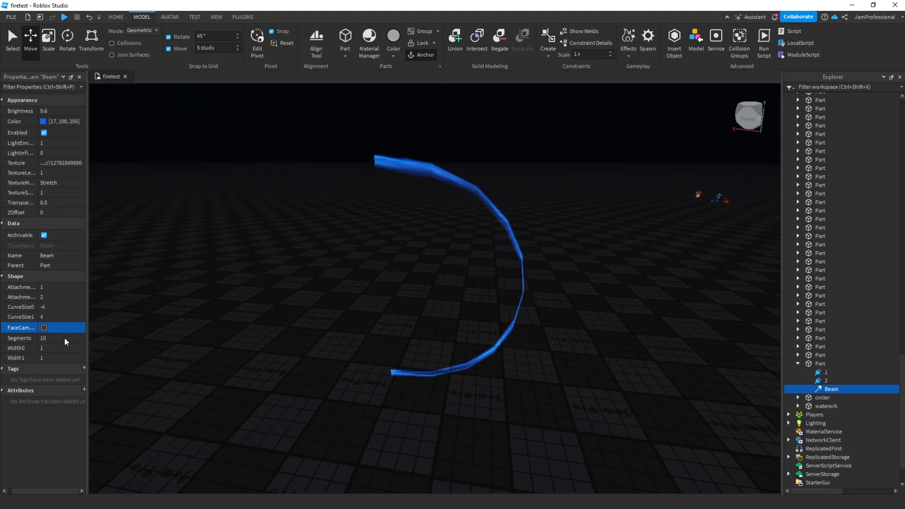
pyautogui.click(56, 357)
pyautogui.write('2')
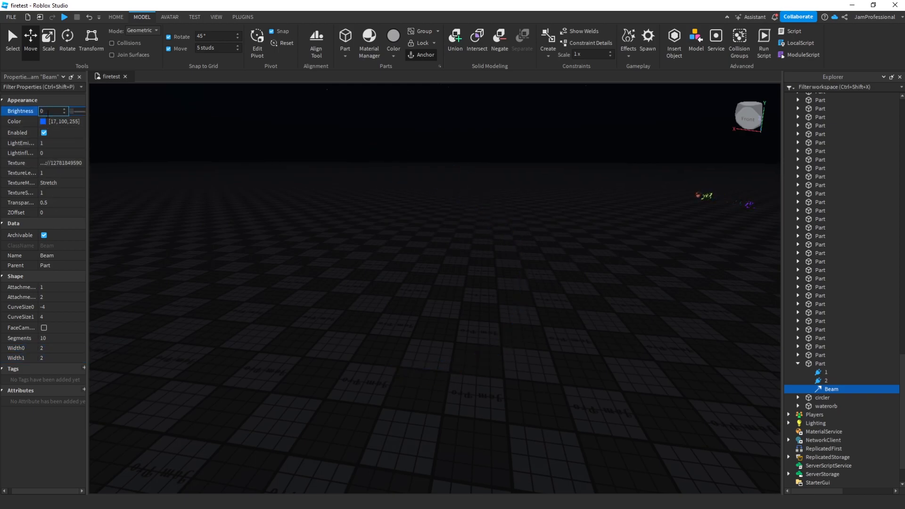
# Set the beam's LightInfluence to 0 and increase its Brightness to 10
pyautogui.click(62, 153)
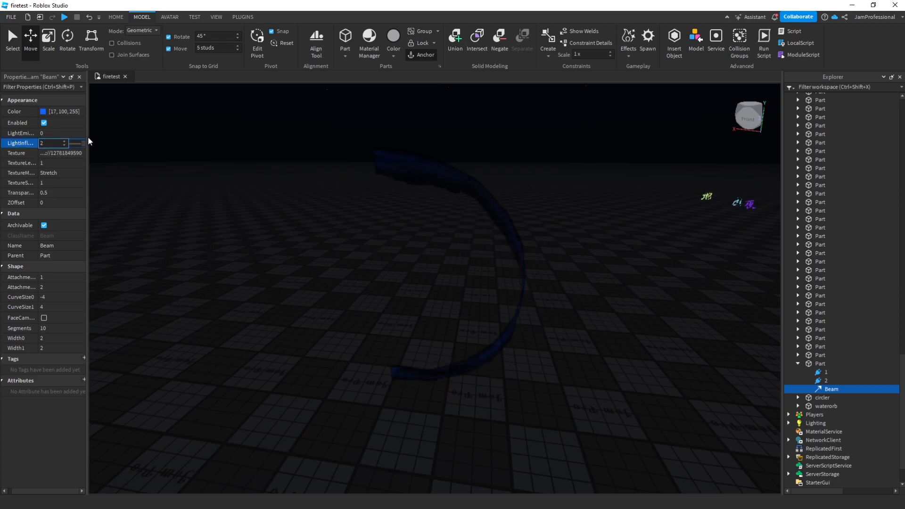
pyautogui.press('BackSpace')
pyautogui.write('0')
pyautogui.click(65, 112)
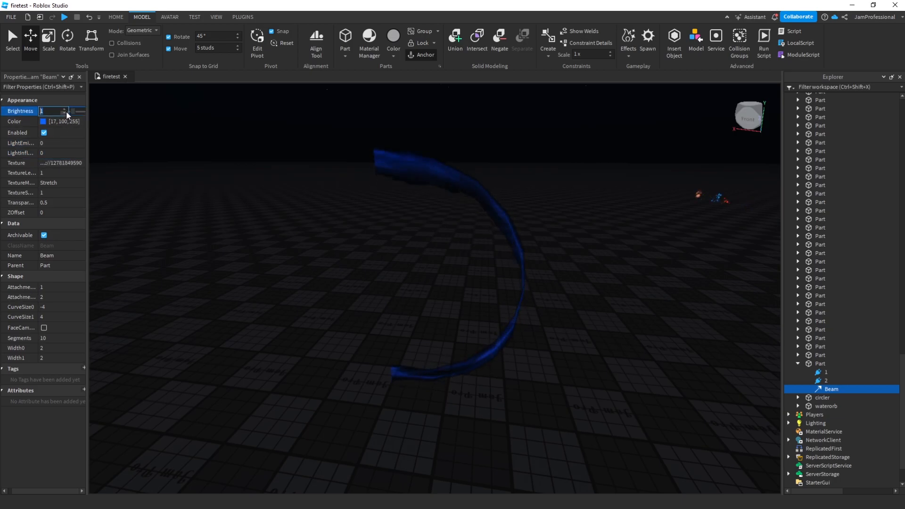
pyautogui.moveTo(76, 112); pyautogui.dragTo(88, 117)
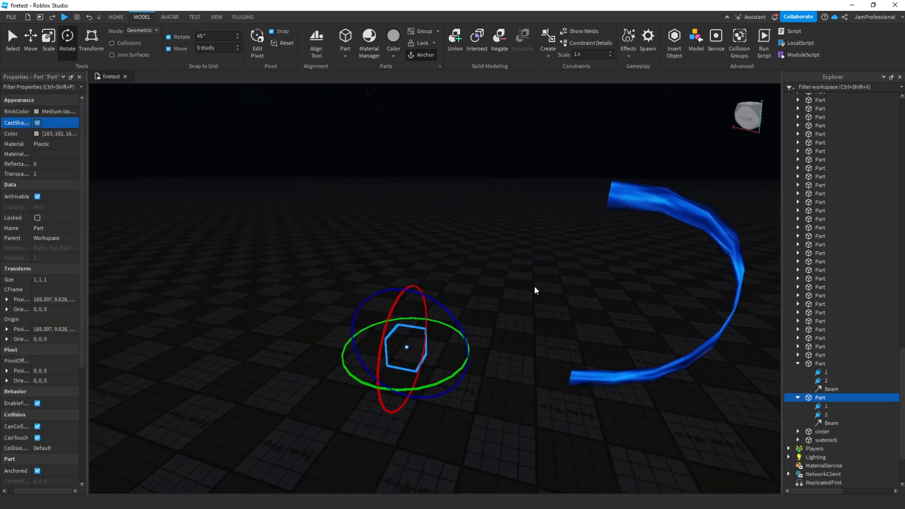
# Rotate the duplicated part 180 degrees around Z and move it so its arc closes a ring with the original arc
pyautogui.moveTo(452, 310); pyautogui.dragTo(355, 393)
pyautogui.click(31, 45)
pyautogui.moveTo(400, 262); pyautogui.dragTo(519, 217)
pyautogui.hotkey('ctrl', 'z')
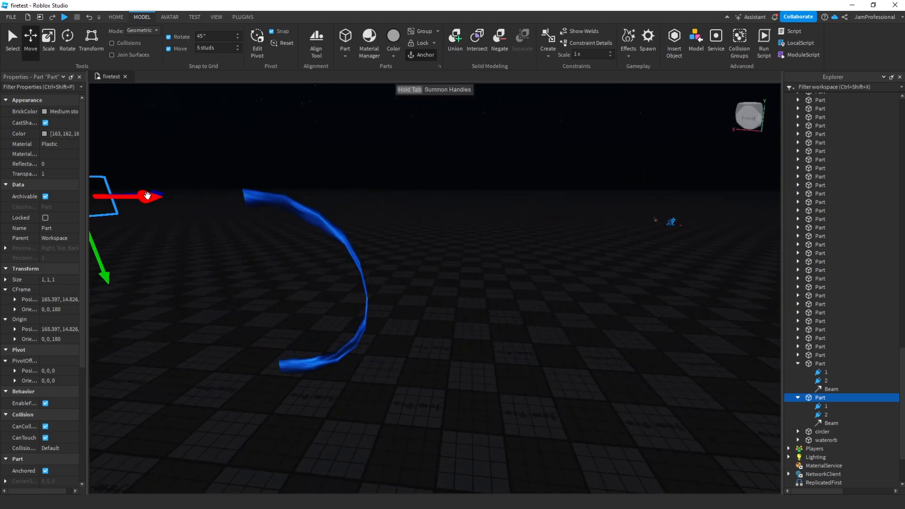
pyautogui.moveTo(148, 195); pyautogui.dragTo(251, 201)
pyautogui.moveTo(370, 200); pyautogui.dragTo(459, 197)
pyautogui.click(451, 329)
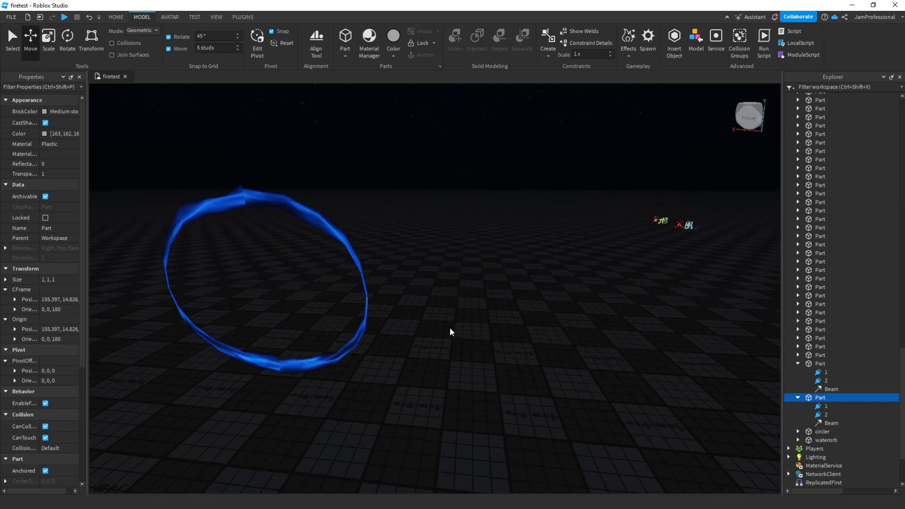
# Enable FaceCamera on both beams that form the ring
pyautogui.moveTo(450, 329); pyautogui.dragTo(448, 327, button='right')
pyautogui.scroll(3, 448, 327)
pyautogui.scroll(-4, 447, 326)
pyautogui.scroll(2, 448, 326)
pyautogui.scroll(2, 448, 326)
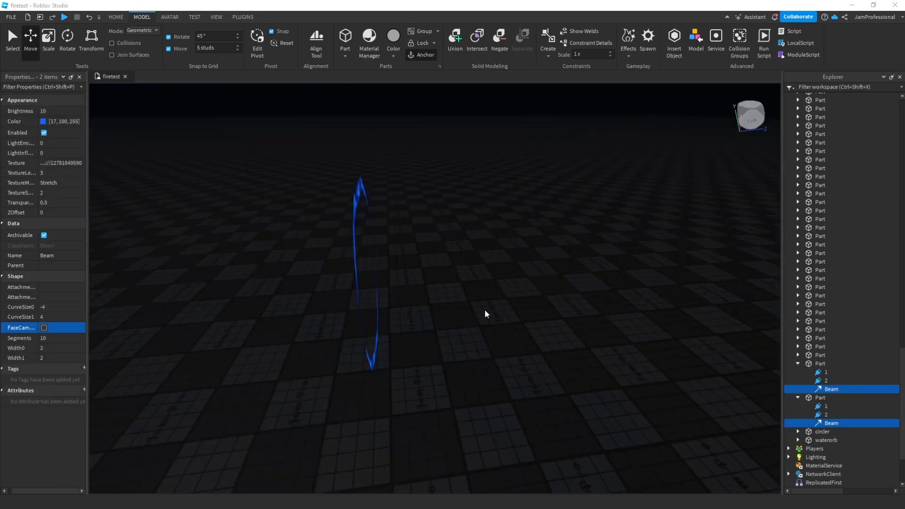
pyautogui.click(484, 309)
pyautogui.moveTo(484, 309); pyautogui.dragTo(485, 309, button='right')
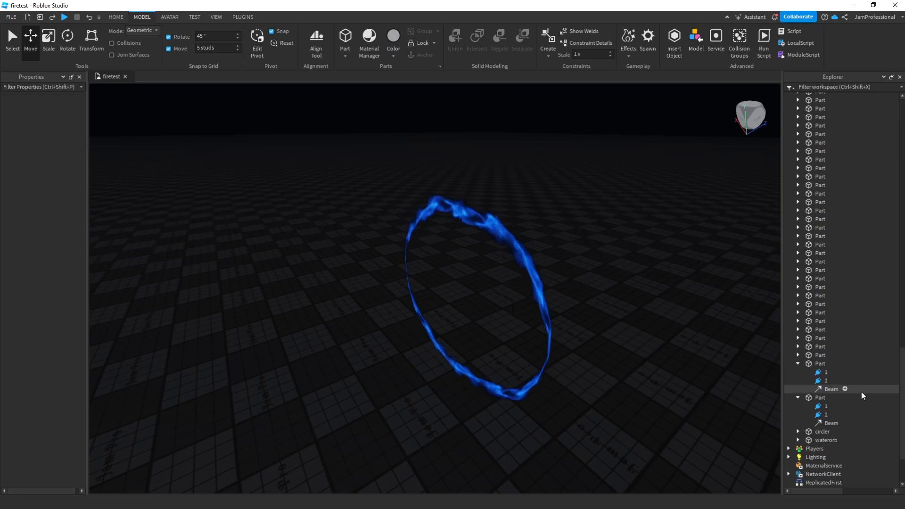
pyautogui.click(832, 389)
pyautogui.keyDown('ctrl'); pyautogui.click(830, 423); pyautogui.keyUp('ctrl')
pyautogui.click(42, 329)
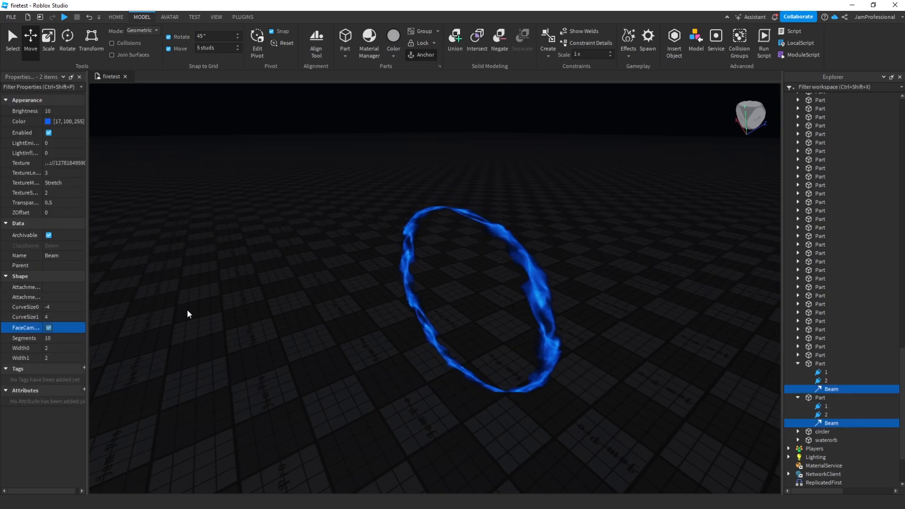
# Rotate both beam parts together so the ring lies flat above the ground
pyautogui.click(73, 49)
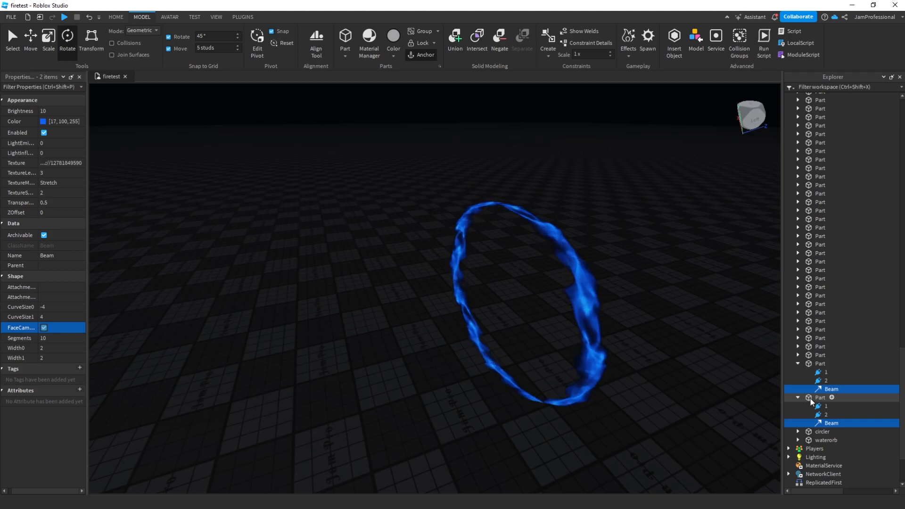
pyautogui.click(812, 399)
pyautogui.keyDown('ctrl'); pyautogui.click(815, 365); pyautogui.keyUp('ctrl')
pyautogui.moveTo(560, 266); pyautogui.dragTo(446, 303)
pyautogui.click(447, 301)
pyautogui.moveTo(402, 315); pyautogui.dragTo(401, 314, button='right')
pyautogui.press('s')
pyautogui.press('w')
pyautogui.press('w')
pyautogui.press('s')
pyautogui.moveTo(470, 300); pyautogui.dragTo(470, 301, button='right')
pyautogui.press('s')
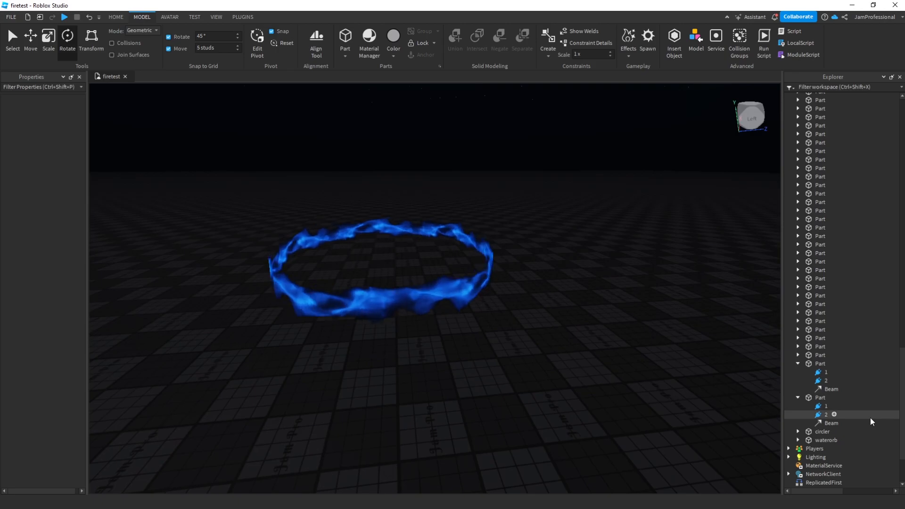
# Duplicate both ring beams and set Width0 and Width1 of the duplicates to 3
pyautogui.click(826, 423)
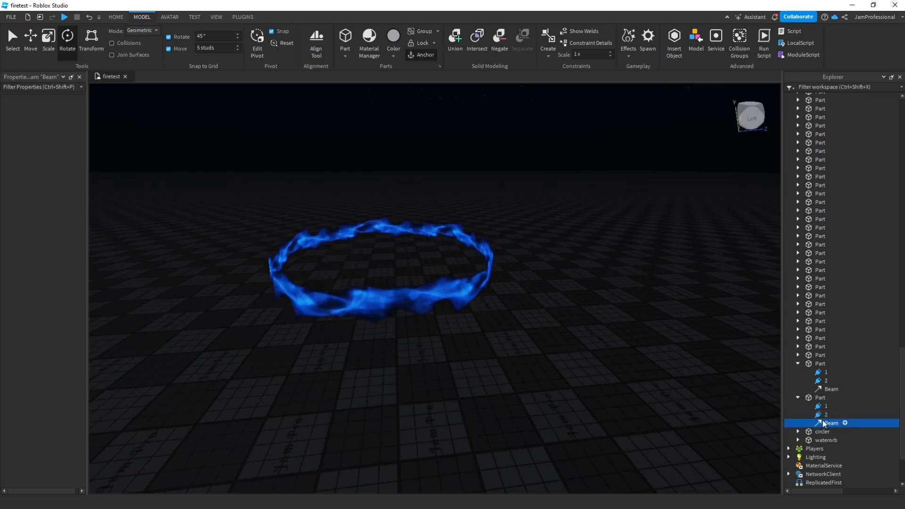
pyautogui.keyDown('ctrl'); pyautogui.click(822, 389); pyautogui.keyUp('ctrl')
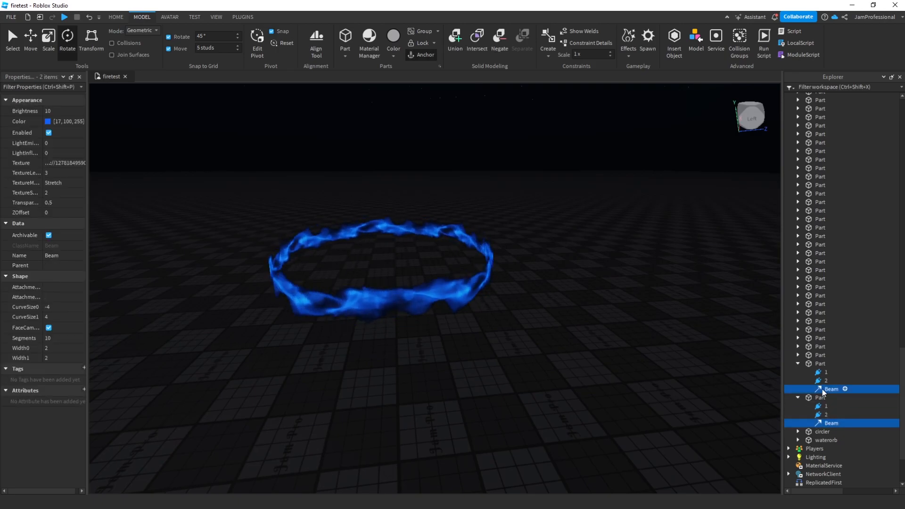
pyautogui.rightClick(822, 388)
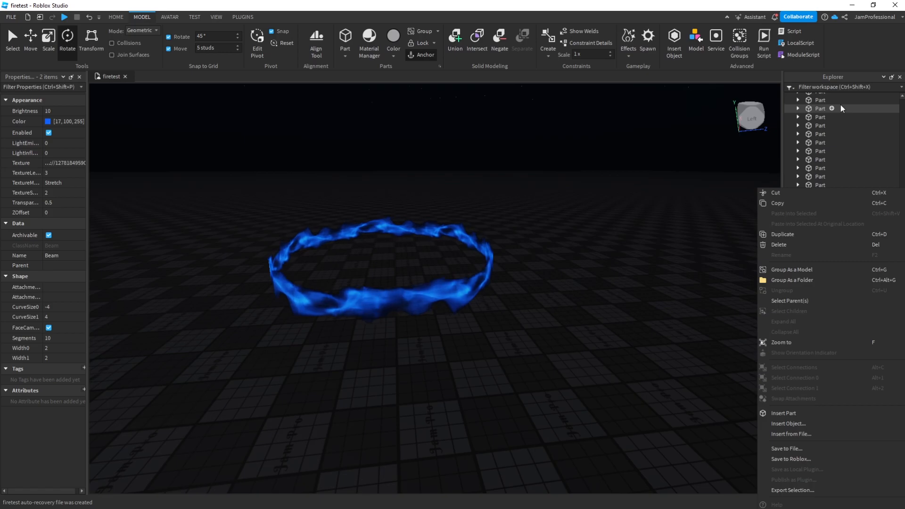
pyautogui.click(791, 231)
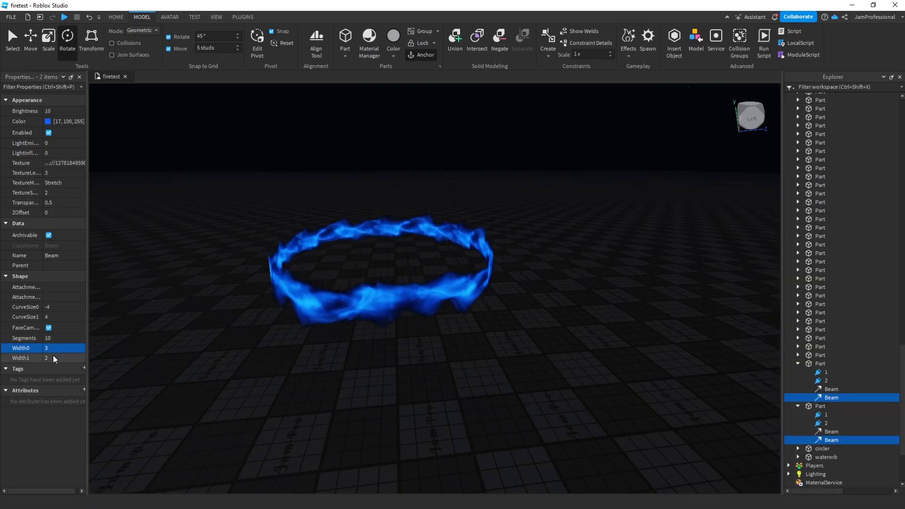
# Set the Transparency of each of the two duplicated ring beams to 0.8
pyautogui.click(58, 203)
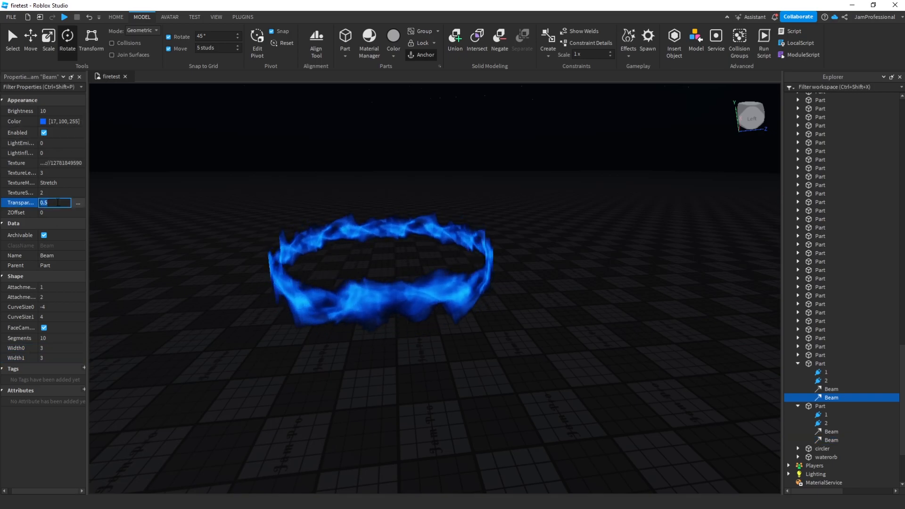
pyautogui.write('0.8')
pyautogui.press('Return')
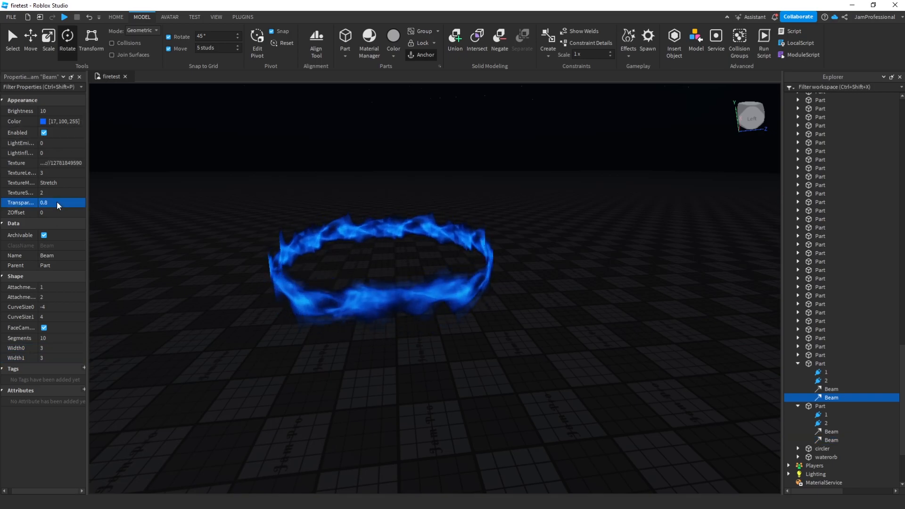
pyautogui.click(820, 439)
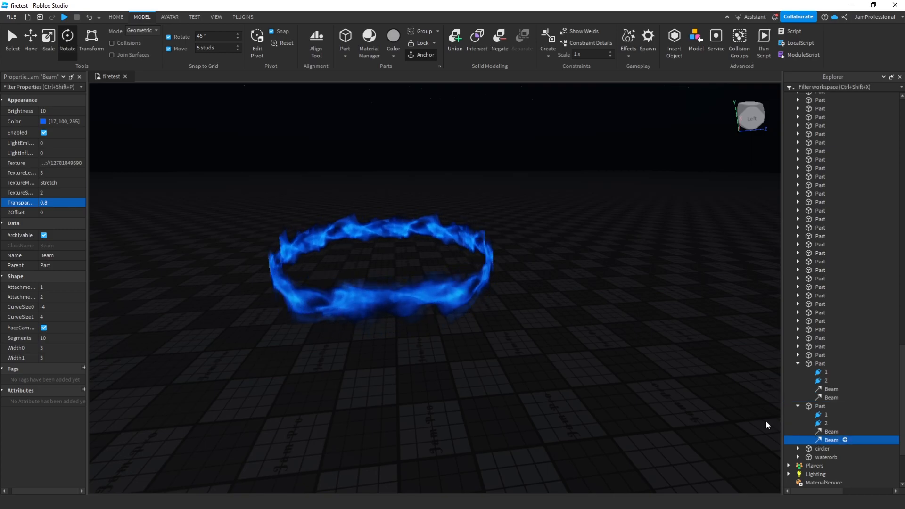
pyautogui.click(49, 203)
pyautogui.write('.8')
pyautogui.press('Return')
pyautogui.moveTo(415, 343); pyautogui.dragTo(415, 343, button='right')
pyautogui.click(422, 257)
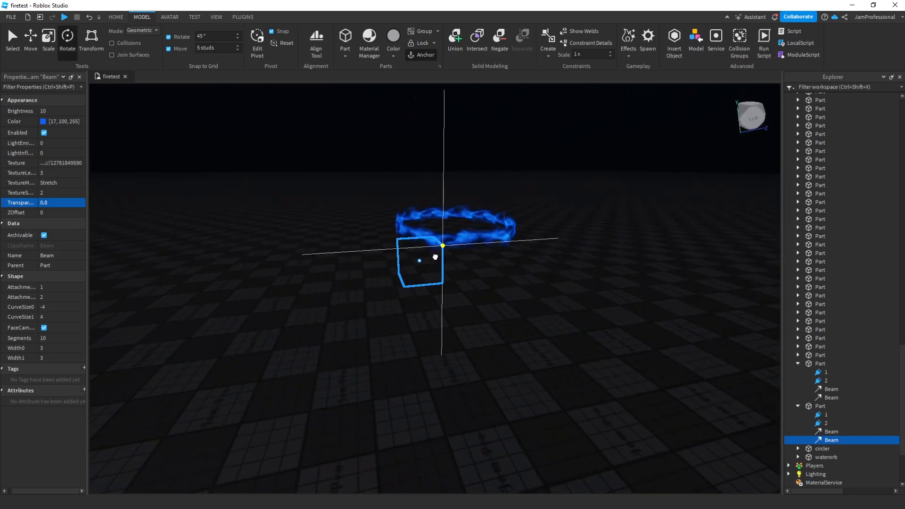
pyautogui.click(27, 47)
pyautogui.moveTo(413, 216); pyautogui.dragTo(413, 216)
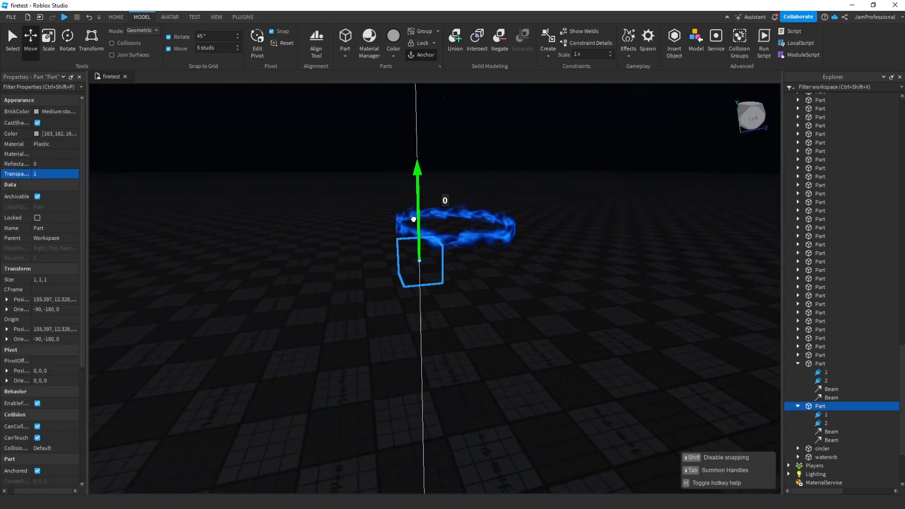
pyautogui.moveTo(414, 271); pyautogui.dragTo(414, 271)
pyautogui.moveTo(343, 208); pyautogui.dragTo(344, 209, button='right')
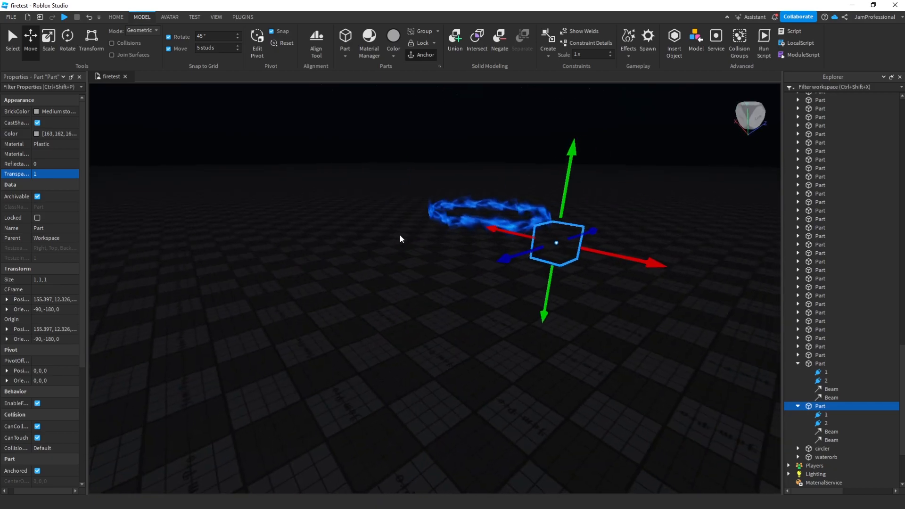
pyautogui.moveTo(400, 234); pyautogui.dragTo(400, 234, button='right')
pyautogui.click(338, 278)
pyautogui.scroll(4, 355, 267)
pyautogui.moveTo(355, 267); pyautogui.dragTo(355, 266, button='right')
pyautogui.scroll(-4, 355, 267)
pyautogui.scroll(3, 355, 267)
pyautogui.scroll(-3, 484, 278)
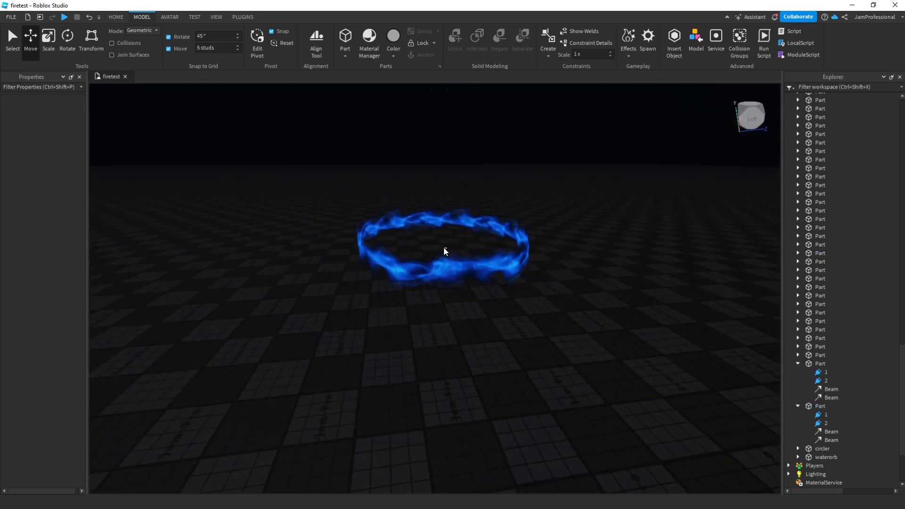
pyautogui.moveTo(296, 167); pyautogui.dragTo(556, 343)
pyautogui.click(548, 331)
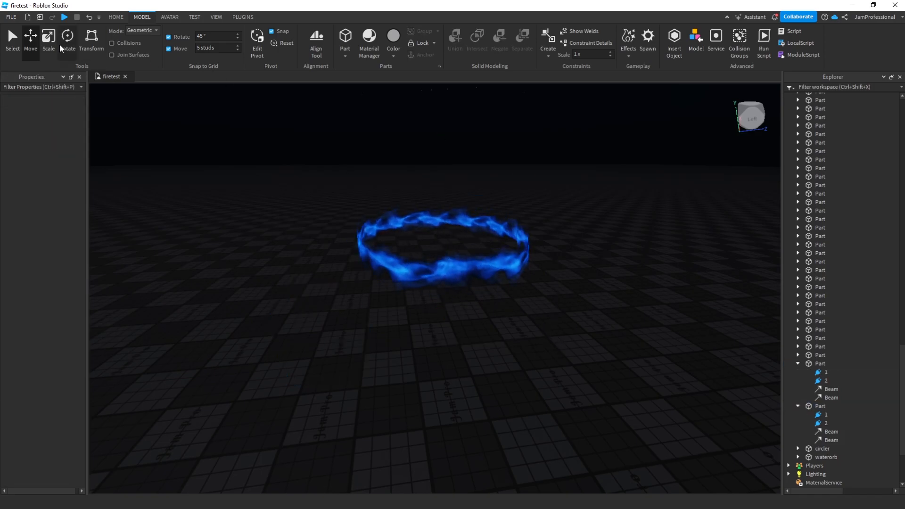
# Insert a new part and, with grid snapping turned off, move it beneath the centre of the ring
pyautogui.click(340, 39)
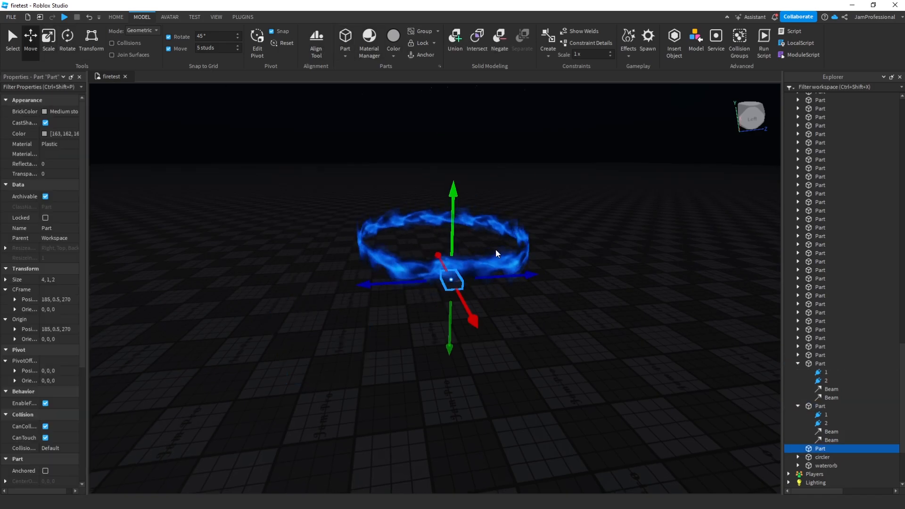
pyautogui.moveTo(496, 248); pyautogui.dragTo(490, 269, button='right')
pyautogui.click(485, 273)
pyautogui.moveTo(452, 267); pyautogui.dragTo(437, 313)
pyautogui.click(178, 50)
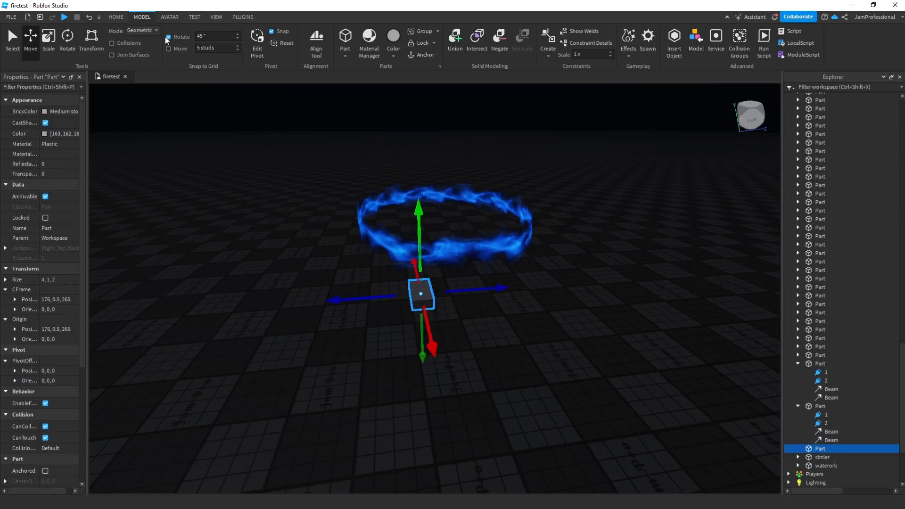
pyautogui.moveTo(476, 288); pyautogui.dragTo(477, 289)
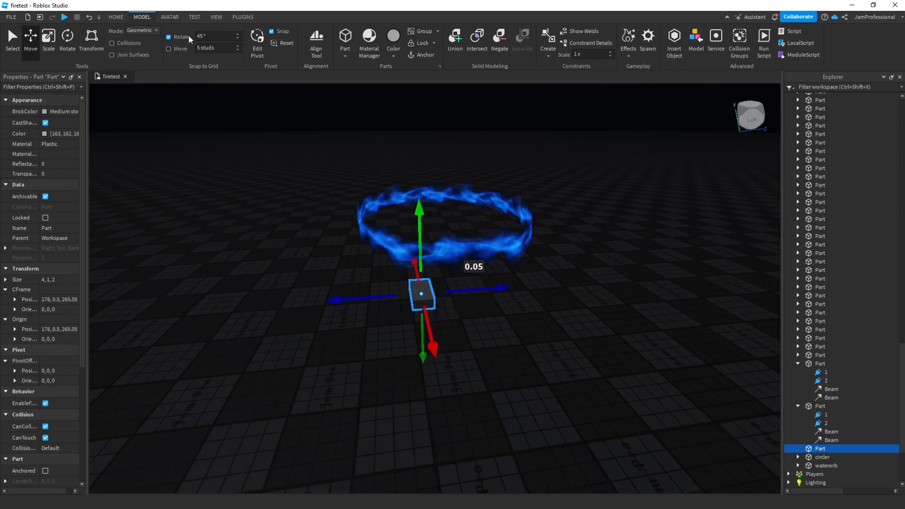
pyautogui.moveTo(550, 299); pyautogui.dragTo(550, 303, button='right')
pyautogui.scroll(-2, 551, 299)
pyautogui.click(550, 299)
pyautogui.moveTo(419, 172); pyautogui.dragTo(441, 292)
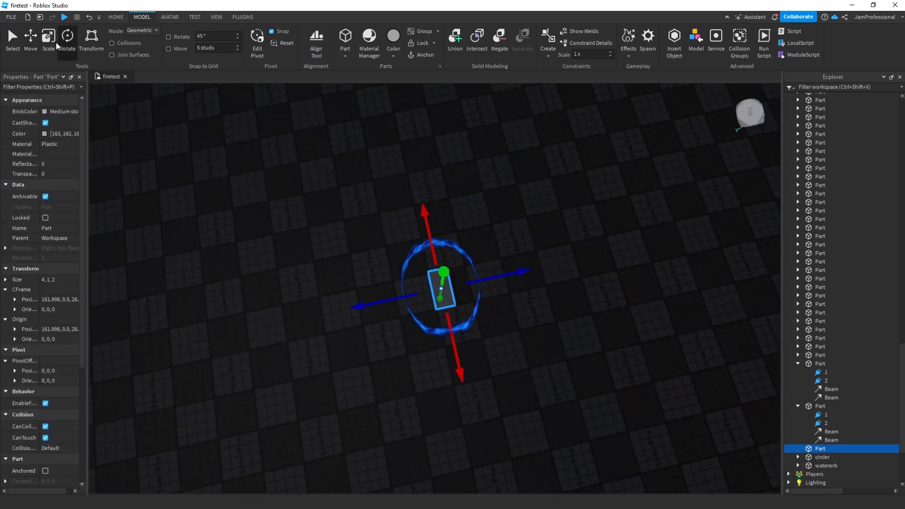
# Scale the new part into a tall column about 17.1 studs high and 2.4 studs wide
pyautogui.click(52, 41)
pyautogui.scroll(3, 437, 256)
pyautogui.moveTo(437, 257); pyautogui.dragTo(438, 255, button='right')
pyautogui.scroll(-4, 437, 256)
pyautogui.moveTo(444, 349); pyautogui.dragTo(415, 174)
pyautogui.moveTo(414, 306); pyautogui.dragTo(406, 307)
pyautogui.moveTo(481, 311); pyautogui.dragTo(478, 312)
pyautogui.scroll(5, 490, 346)
pyautogui.scroll(-3, 490, 346)
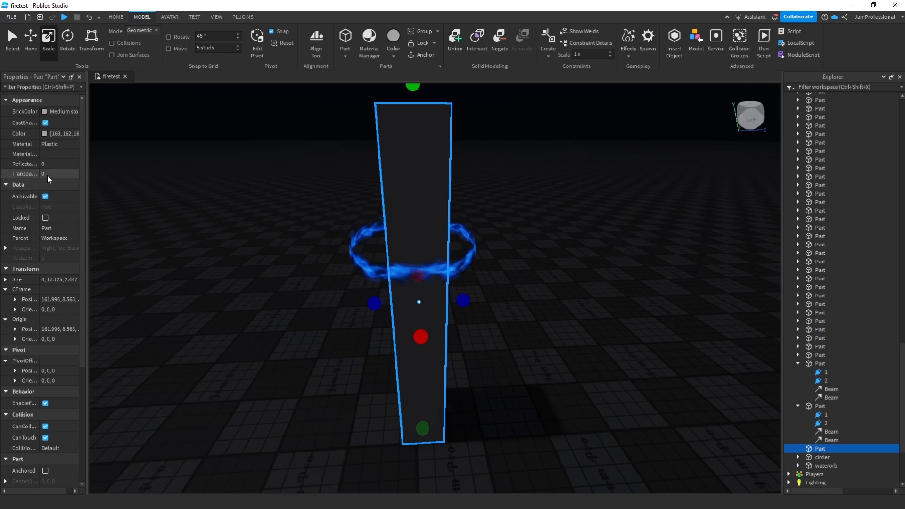
# Set the column part's Transparency to 1 and anchor it
pyautogui.click(47, 174)
pyautogui.write('1')
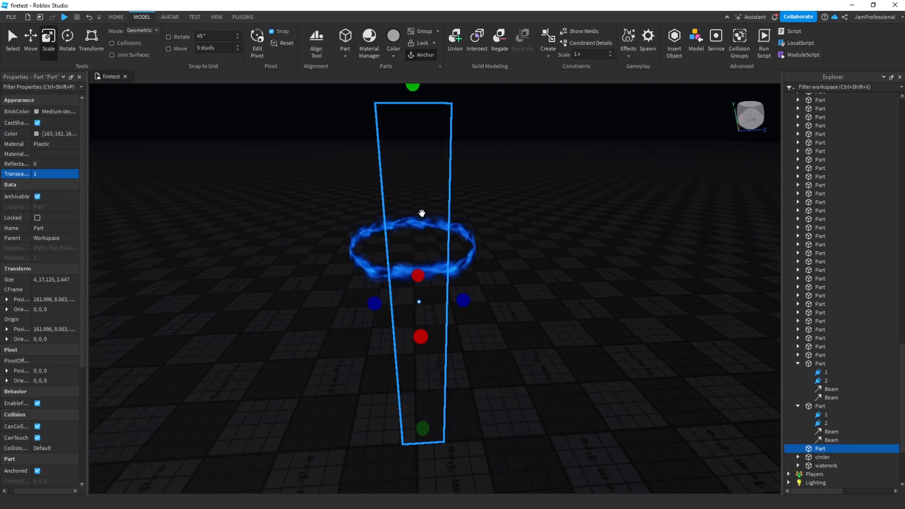
# Insert an attachment into the column part and, with move snapping on, raise it 5 studs
pyautogui.rightClick(403, 253)
pyautogui.click(468, 286)
pyautogui.write('att')
pyautogui.click(473, 299)
pyautogui.click(817, 457)
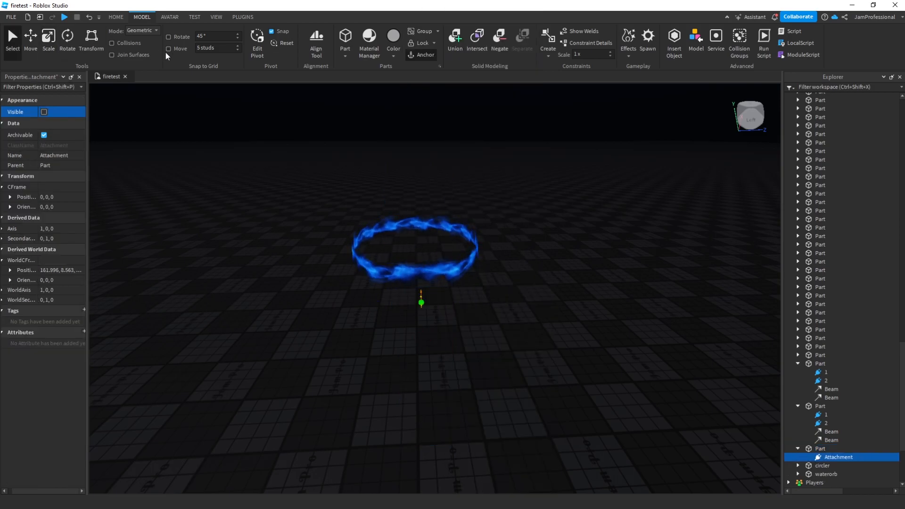
pyautogui.moveTo(419, 219); pyautogui.dragTo(448, 137)
# Duplicate the raised attachment and lower the copy to Y -10 within the column part
pyautogui.rightClick(417, 203)
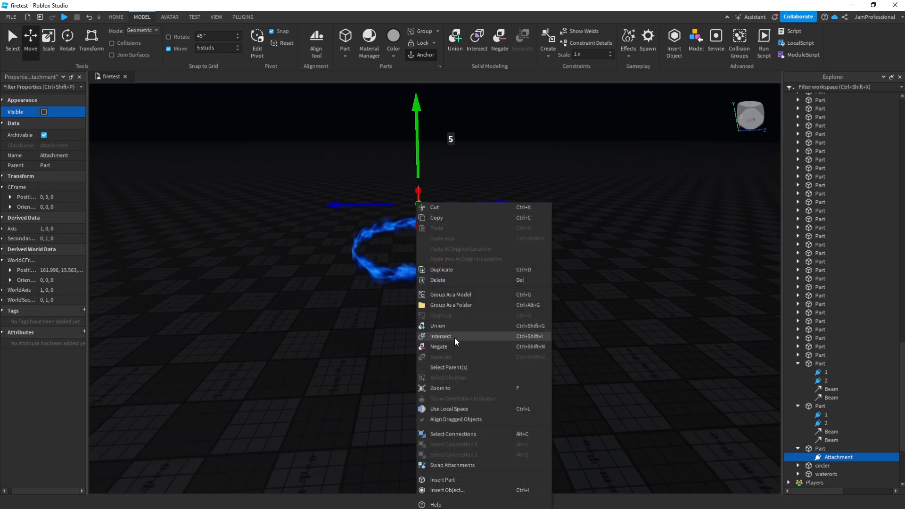
pyautogui.click(455, 270)
pyautogui.moveTo(418, 284); pyautogui.dragTo(423, 337)
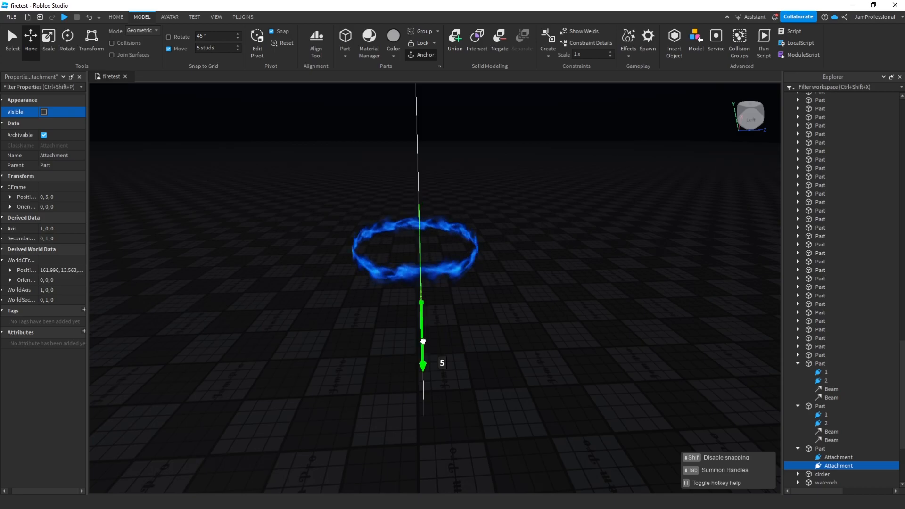
pyautogui.moveTo(434, 421); pyautogui.dragTo(435, 421)
pyautogui.moveTo(484, 412); pyautogui.dragTo(434, 265, button='right')
pyautogui.moveTo(398, 220); pyautogui.dragTo(404, 315)
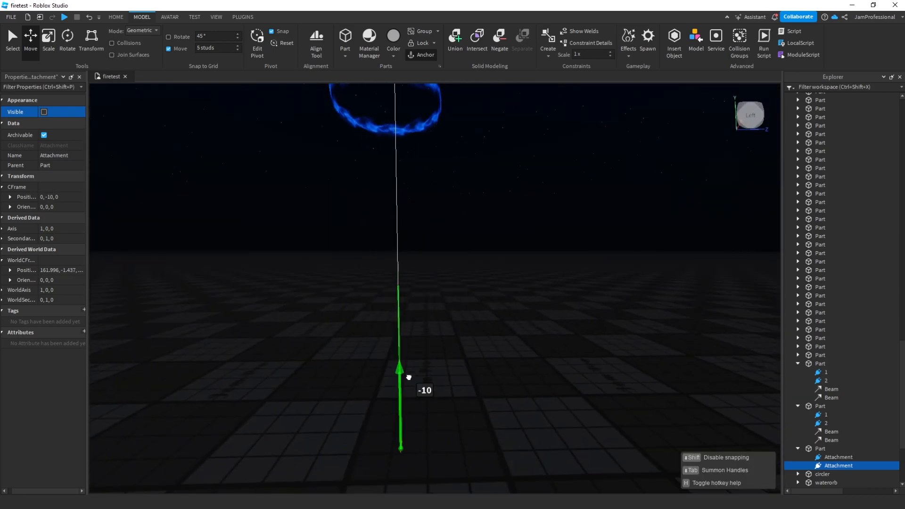
pyautogui.moveTo(408, 363); pyautogui.dragTo(409, 327)
pyautogui.press('w')
pyautogui.moveTo(522, 338); pyautogui.dragTo(522, 338, button='right')
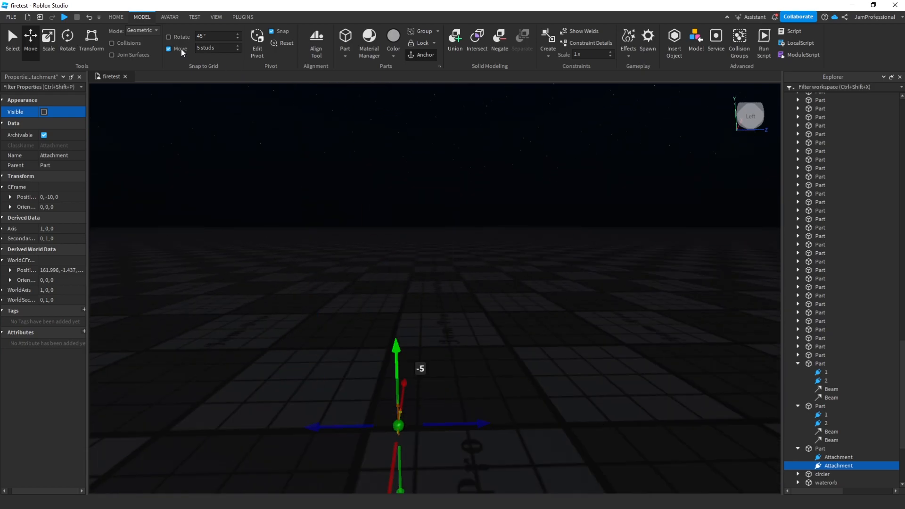
# Turn off move snapping and adjust the copied attachment's height to about Y -11.7
pyautogui.scroll(-3, 471, 287)
pyautogui.moveTo(471, 287); pyautogui.dragTo(471, 287, button='right')
pyautogui.moveTo(454, 232); pyautogui.dragTo(451, 302)
pyautogui.moveTo(452, 302); pyautogui.dragTo(451, 302, button='right')
pyautogui.press('w')
pyautogui.press('q')
pyautogui.moveTo(424, 365); pyautogui.dragTo(425, 319)
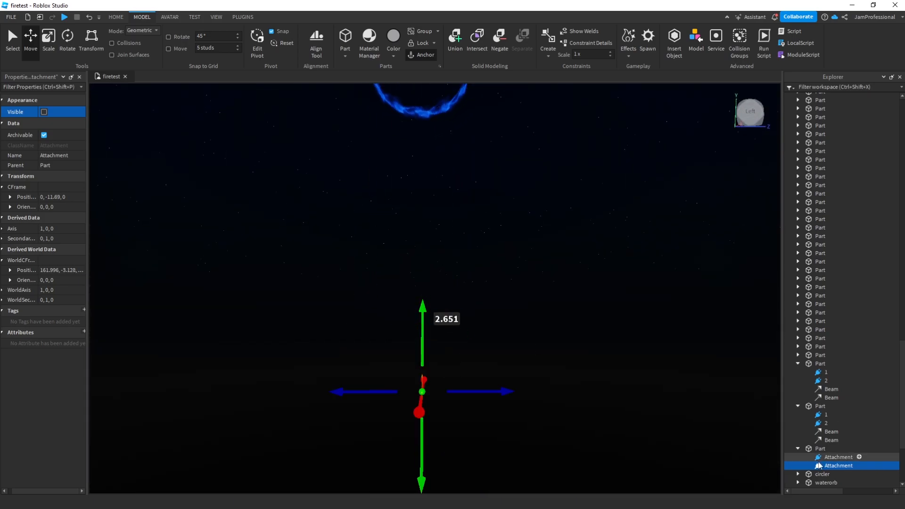
# Rename the lowered attachment as ground
pyautogui.rightClick(817, 466)
pyautogui.click(821, 193)
pyautogui.write('a')
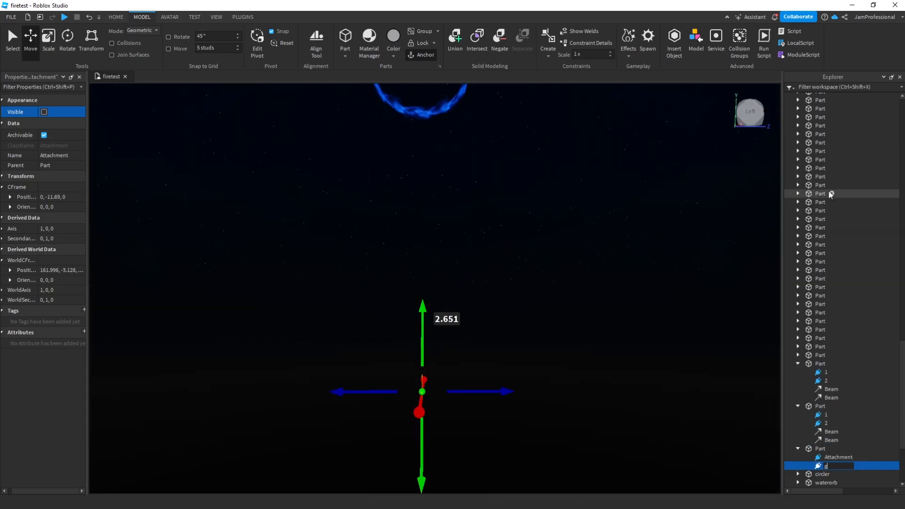
pyautogui.moveTo(447, 234); pyautogui.dragTo(446, 233, button='right')
pyautogui.press('e')
# Copy the width 3 beam from the first ring part into the column part
pyautogui.click(821, 398)
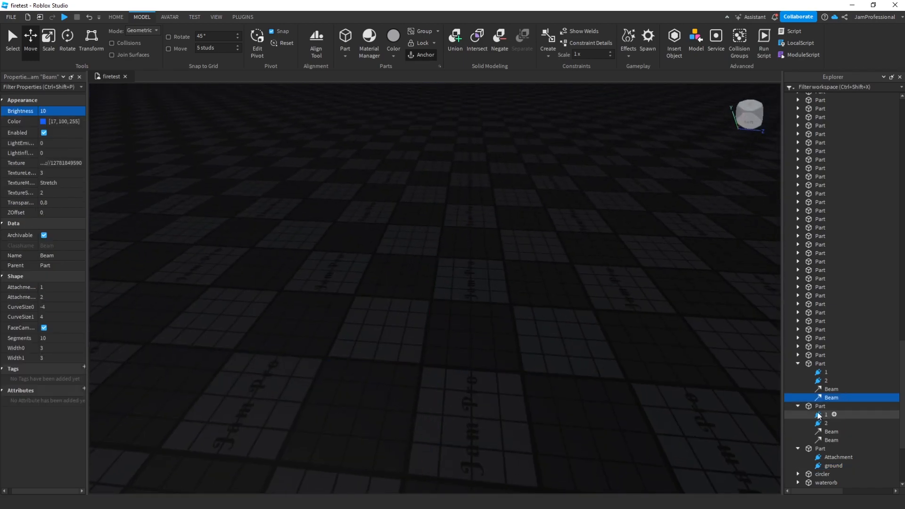
pyautogui.rightClick(815, 449)
pyautogui.click(815, 137)
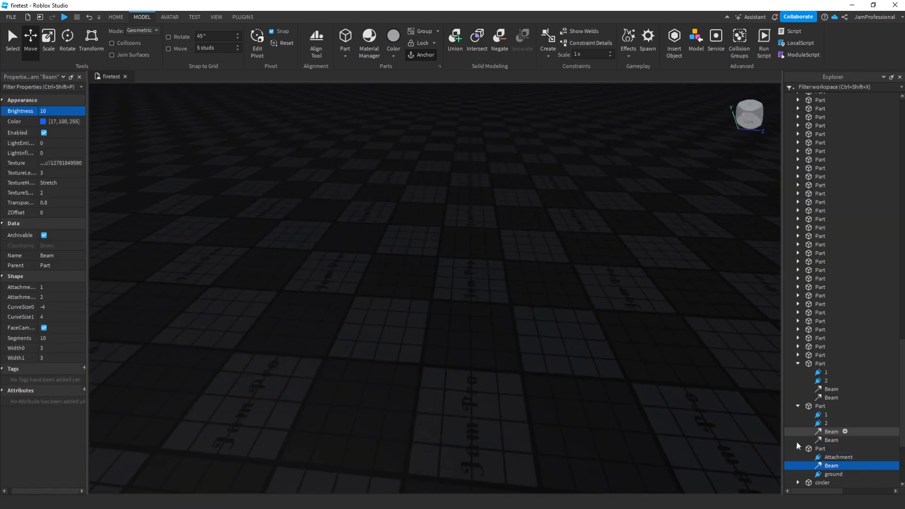
pyautogui.scroll(-1, 841, 457)
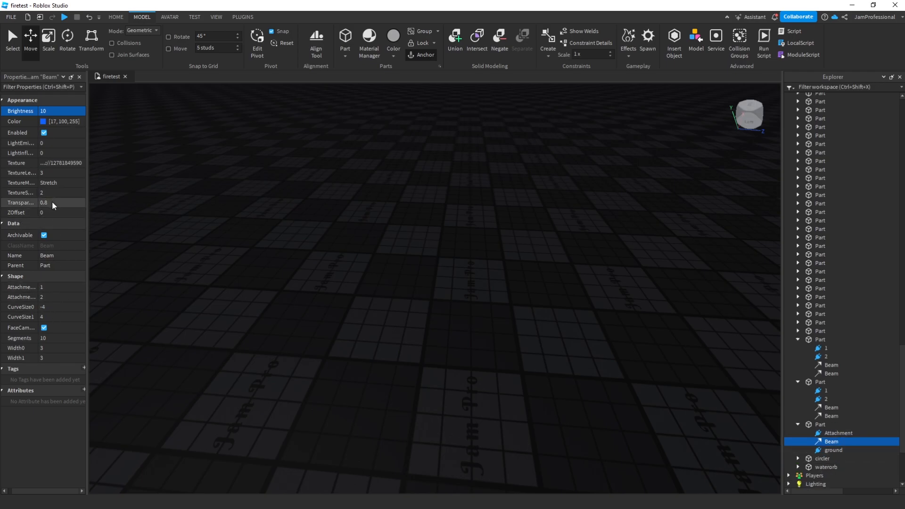
# Connect the column beam's first attachment to ground and its second to the upper attachment named Attachment
pyautogui.click(56, 288)
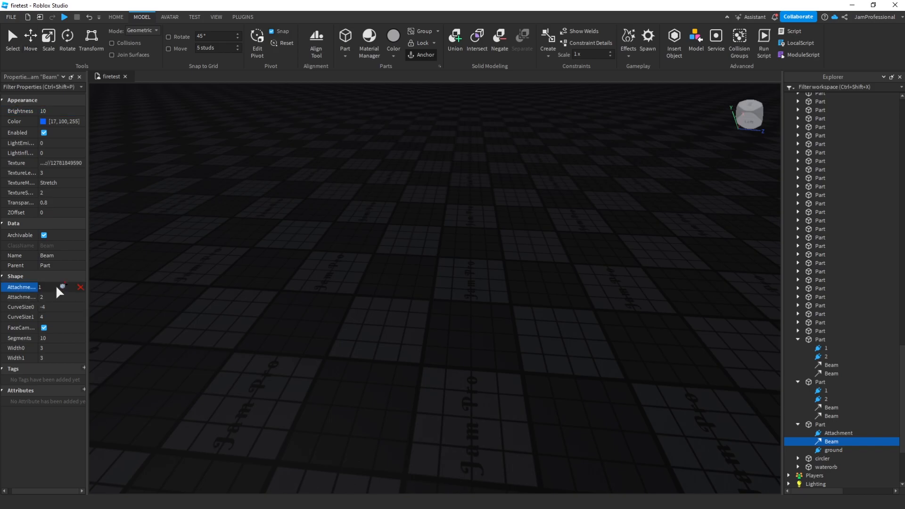
pyautogui.click(825, 450)
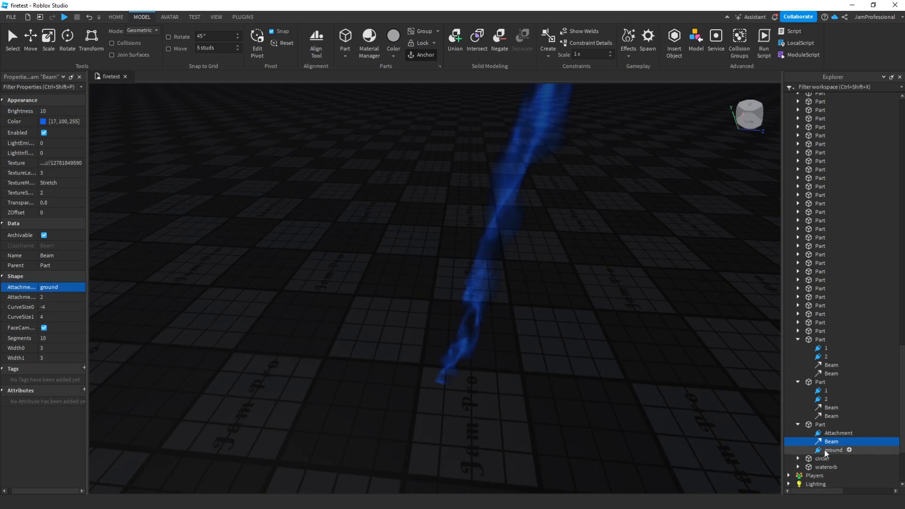
pyautogui.click(62, 297)
pyautogui.click(844, 432)
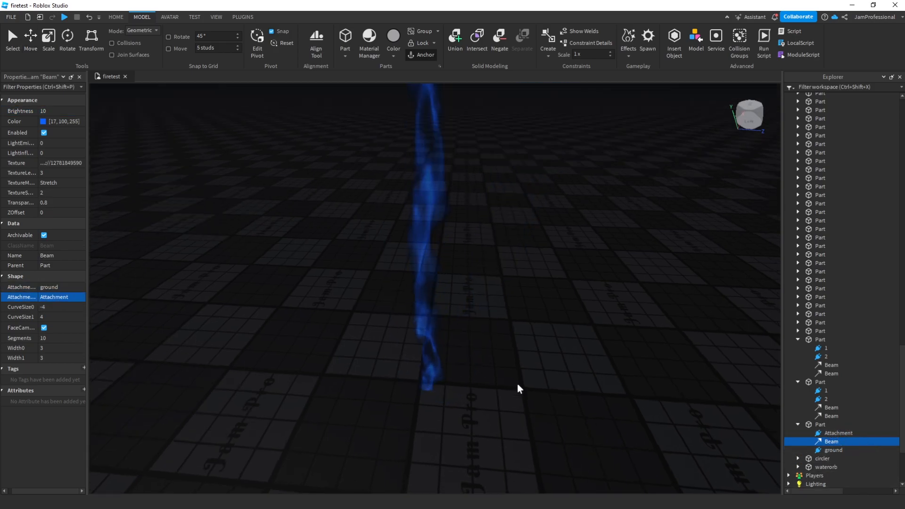
pyautogui.moveTo(517, 384); pyautogui.dragTo(517, 384, button='right')
pyautogui.scroll(3, 516, 384)
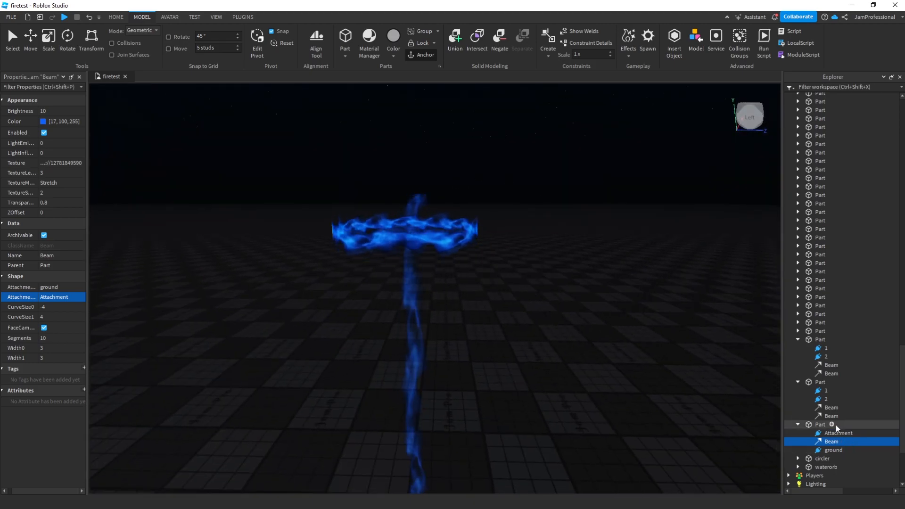
# Select both ring parts together and move the ring down along the vertical beam
pyautogui.click(819, 382)
pyautogui.keyDown('ctrl'); pyautogui.click(819, 340); pyautogui.keyUp('ctrl')
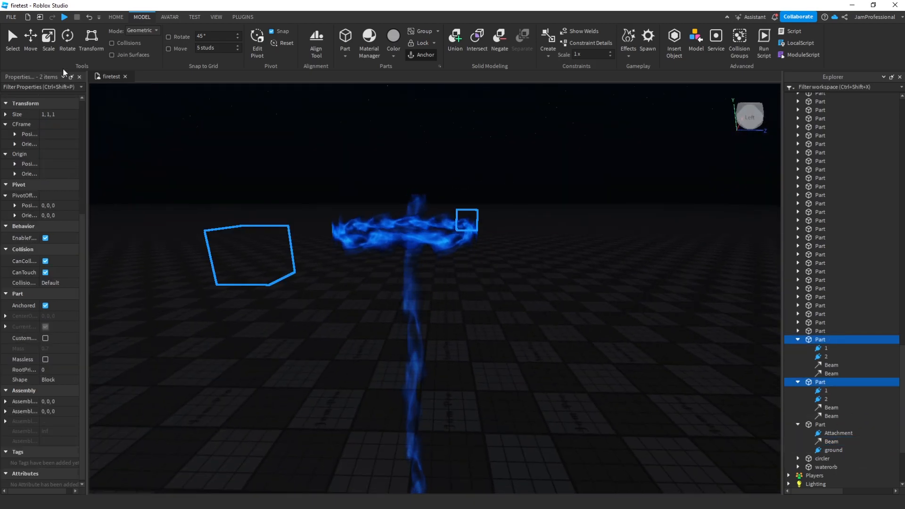
pyautogui.click(31, 41)
pyautogui.moveTo(405, 170); pyautogui.dragTo(431, 283)
pyautogui.click(599, 311)
pyautogui.moveTo(598, 308); pyautogui.dragTo(598, 307, button='right')
pyautogui.press('w')
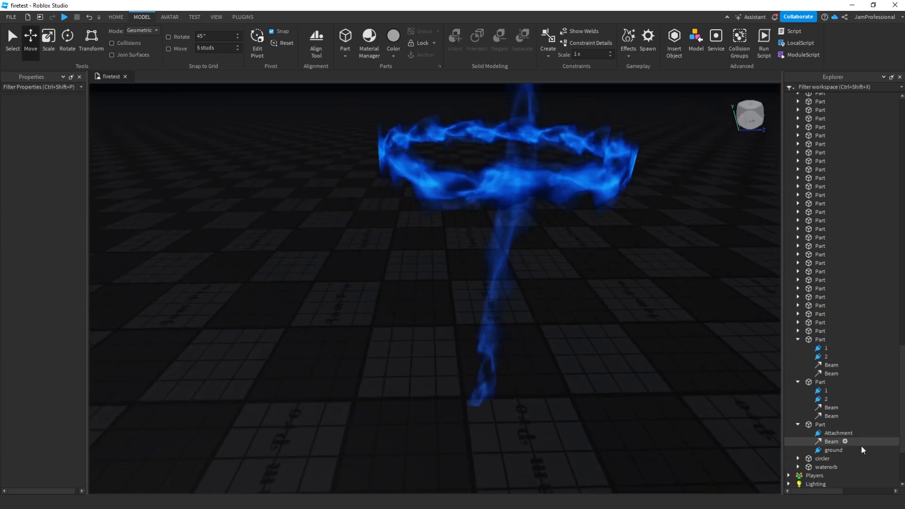
# Taper the vertical beam toward its upper end by setting Width0 to 15 and Width1 to 0
pyautogui.click(821, 441)
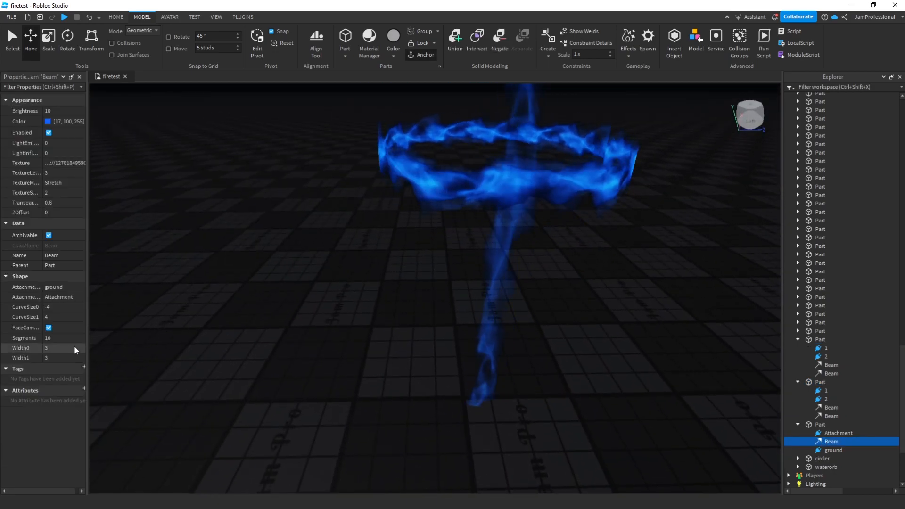
pyautogui.click(64, 348)
pyautogui.write('6')
pyautogui.press('Return')
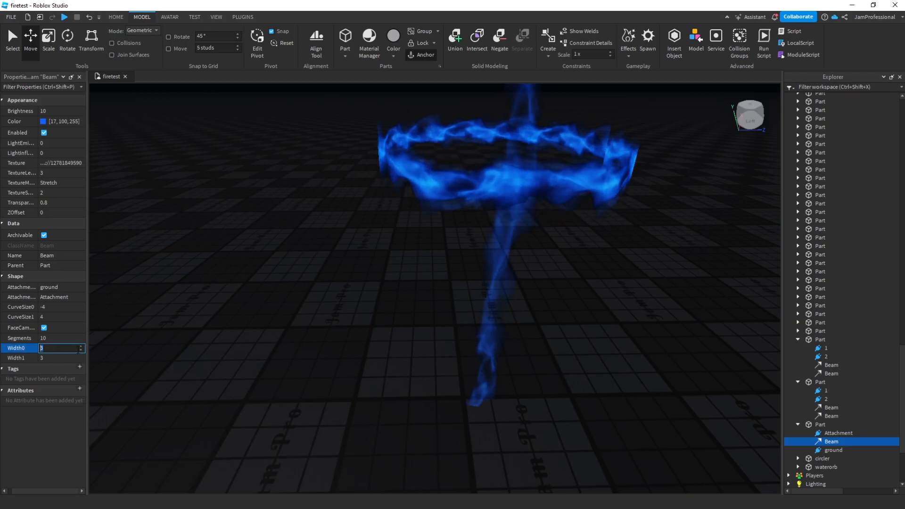
pyautogui.moveTo(406, 348); pyautogui.dragTo(406, 347, button='right')
pyautogui.press('s')
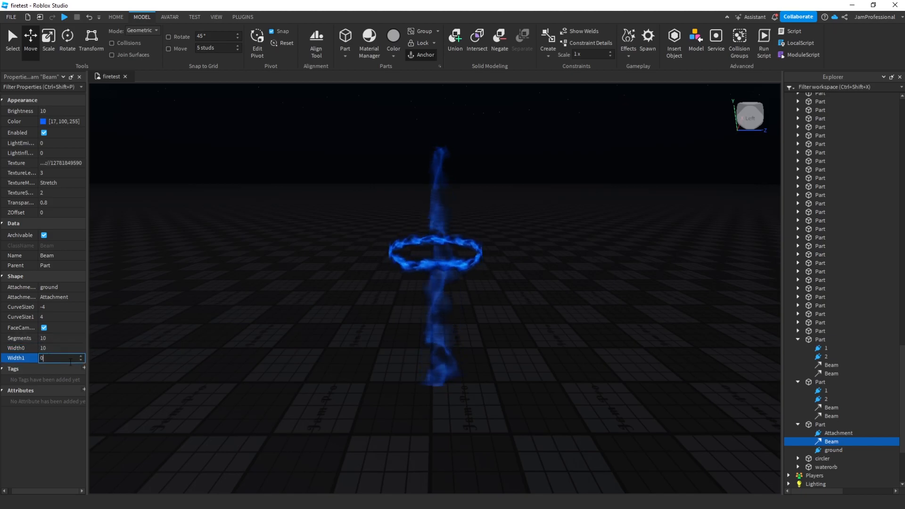
pyautogui.click(74, 348)
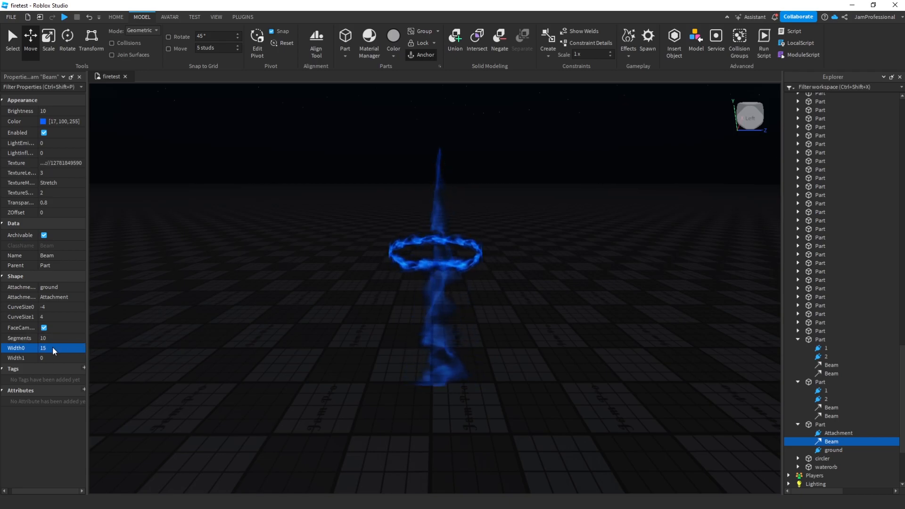
# Set the vertical beam's transparency to 0
pyautogui.press('w')
pyautogui.moveTo(524, 276); pyautogui.dragTo(524, 275, button='right')
pyautogui.press('s')
pyautogui.moveTo(600, 294); pyautogui.dragTo(600, 294, button='right')
pyautogui.press('w')
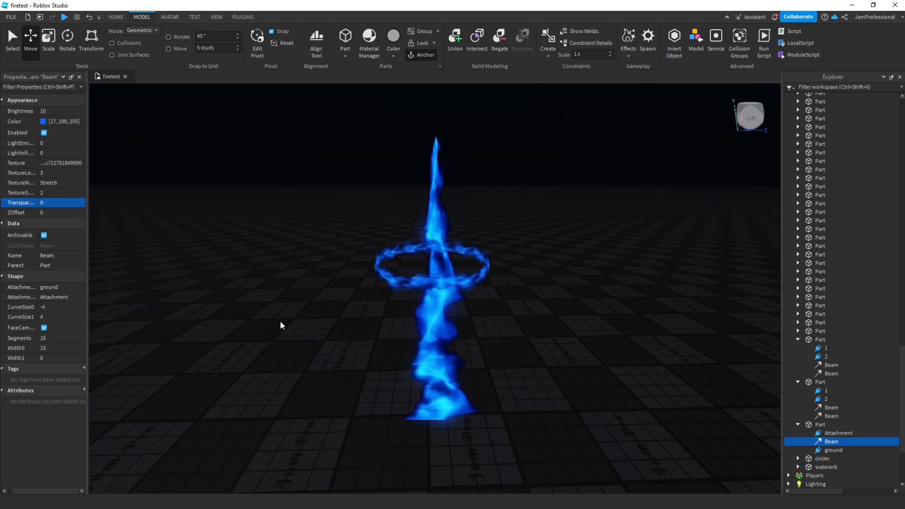
pyautogui.moveTo(299, 327); pyautogui.dragTo(299, 326, button='right')
pyautogui.scroll(5, 299, 327)
pyautogui.scroll(-2, 299, 327)
pyautogui.scroll(-4, 750, 367)
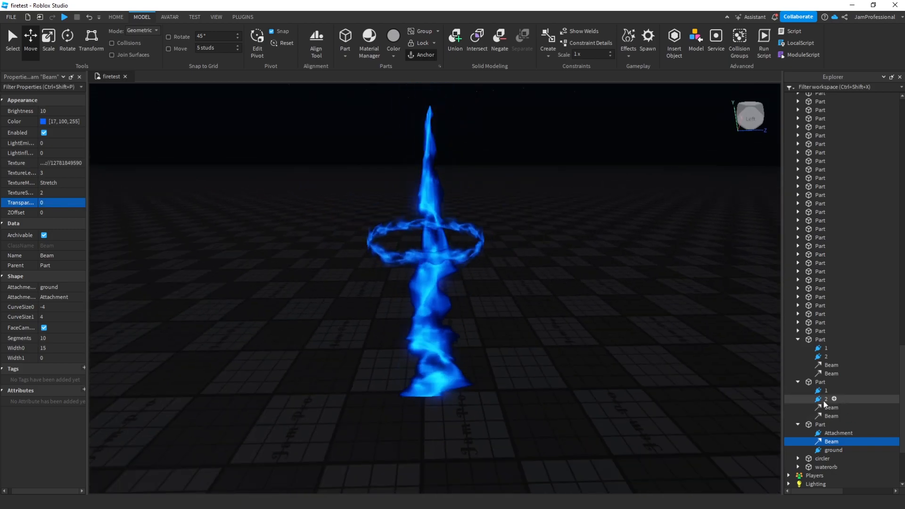
# Set the transparency of the width 2 beam in the second ring part to 0.5
pyautogui.click(823, 409)
pyautogui.click(822, 417)
pyautogui.click(823, 416)
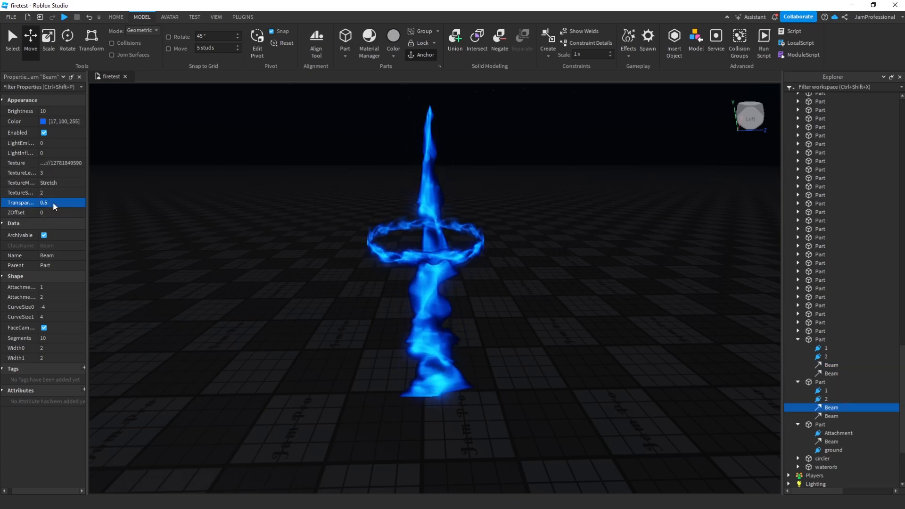
# Straighten the vertical beam by setting CurveSize0 and CurveSize1 to 0
pyautogui.click(568, 319)
pyautogui.press('a')
pyautogui.moveTo(601, 328); pyautogui.dragTo(601, 328, button='right')
pyautogui.press('w')
pyautogui.press('s')
pyautogui.click(361, 227)
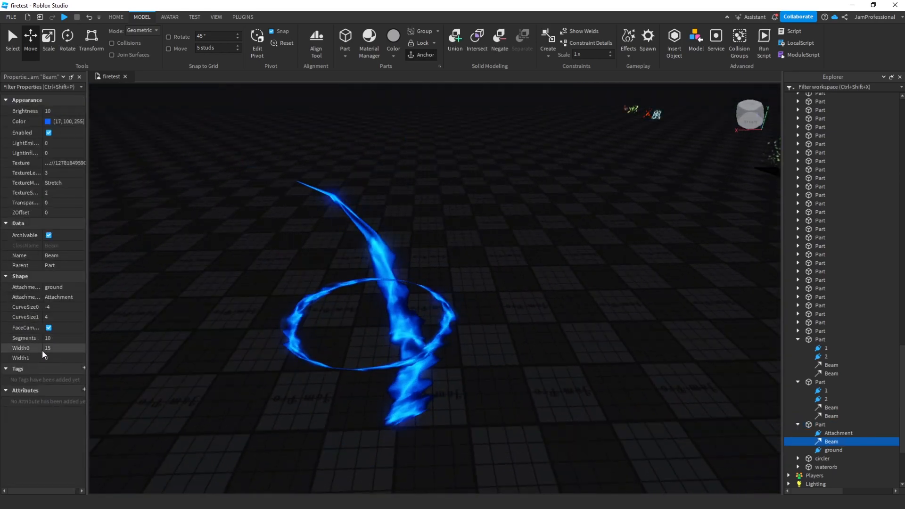
pyautogui.click(49, 310)
pyautogui.write('0')
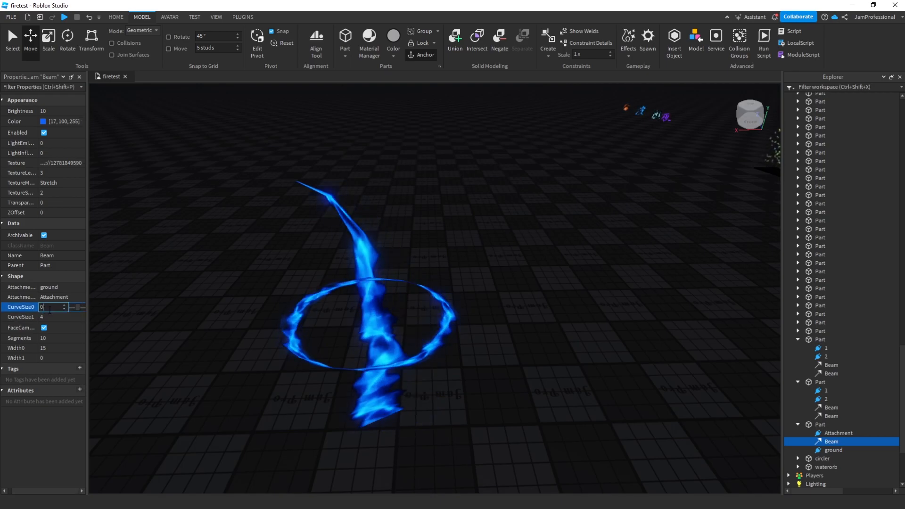
pyautogui.click(50, 316)
pyautogui.write('0')
pyautogui.moveTo(494, 339); pyautogui.dragTo(494, 340, button='right')
pyautogui.press('w')
pyautogui.scroll(-2, 493, 340)
# Align the vertical beam with the centre of the ring
pyautogui.moveTo(450, 200); pyautogui.dragTo(445, 234)
pyautogui.moveTo(446, 235); pyautogui.dragTo(446, 235, button='right')
pyautogui.hotkey('ctrl', 'z')
pyautogui.moveTo(489, 275); pyautogui.dragTo(488, 275, button='right')
pyautogui.moveTo(431, 283); pyautogui.dragTo(397, 285)
pyautogui.click(360, 302)
pyautogui.moveTo(359, 302); pyautogui.dragTo(358, 301, button='right')
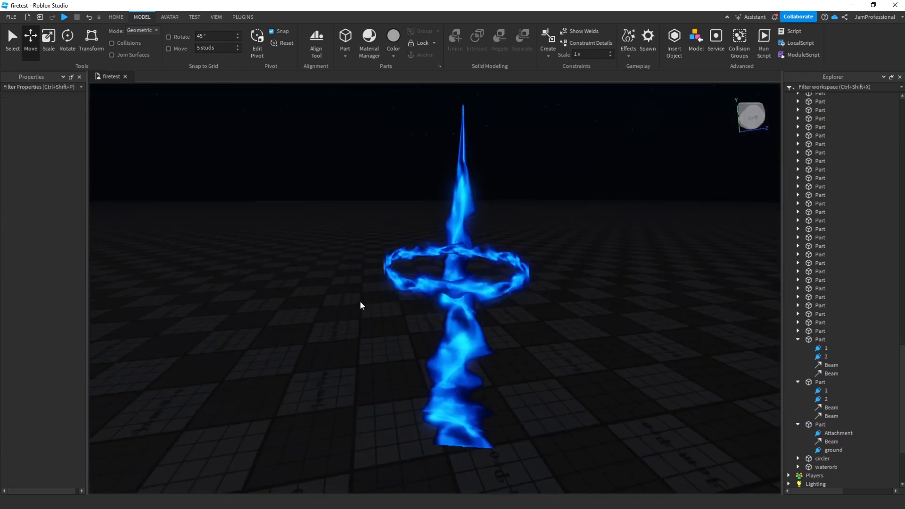
# Duplicate the vertical beam inside the column part and set the copy's Width0 to 20
pyautogui.click(460, 374)
pyautogui.scroll(3, 526, 386)
pyautogui.scroll(-3, 526, 387)
pyautogui.moveTo(530, 366); pyautogui.dragTo(530, 366, button='right')
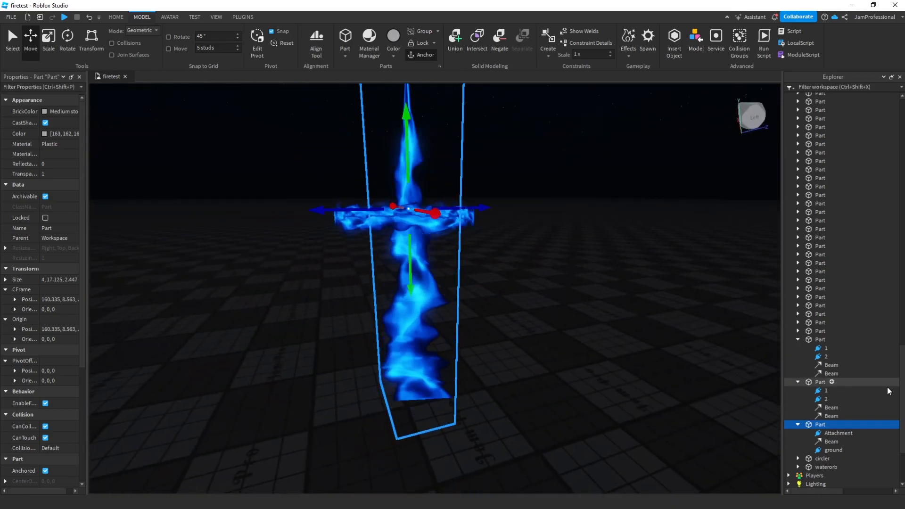
pyautogui.click(827, 440)
pyautogui.rightClick(826, 440)
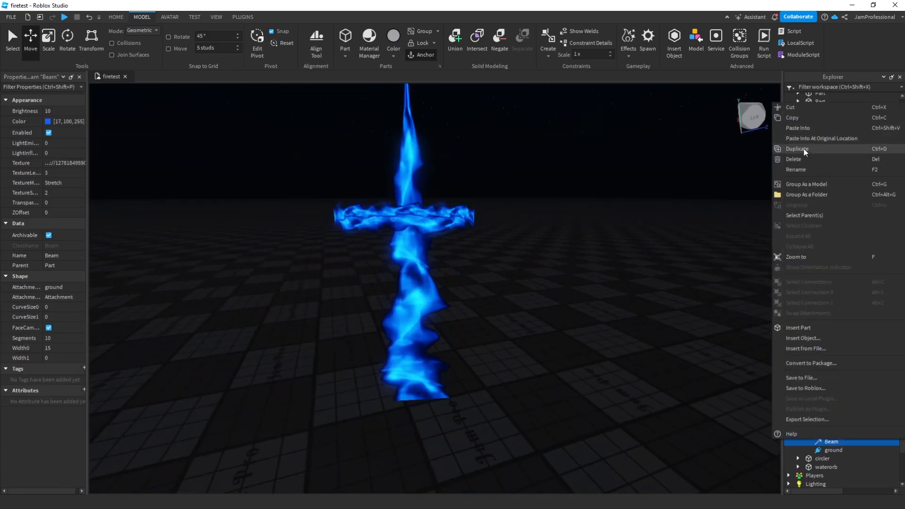
pyautogui.click(804, 149)
pyautogui.click(58, 348)
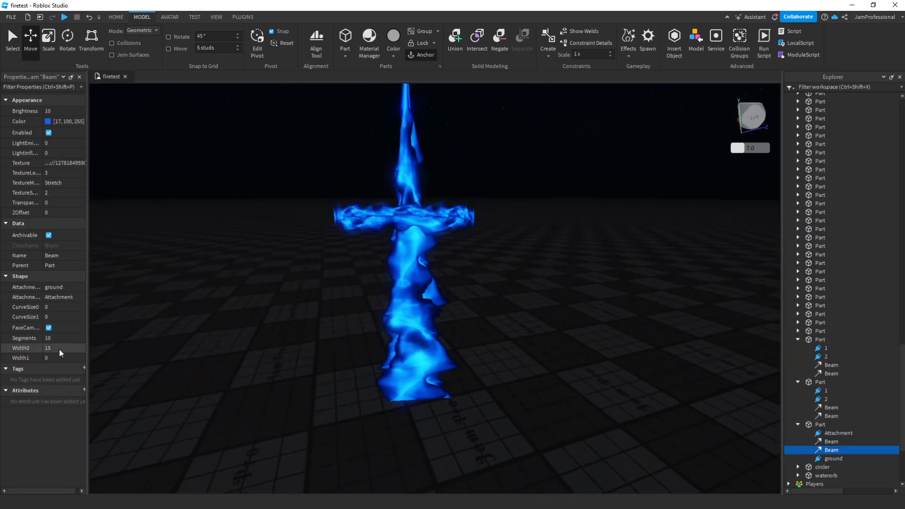
pyautogui.write('20')
pyautogui.press('Return')
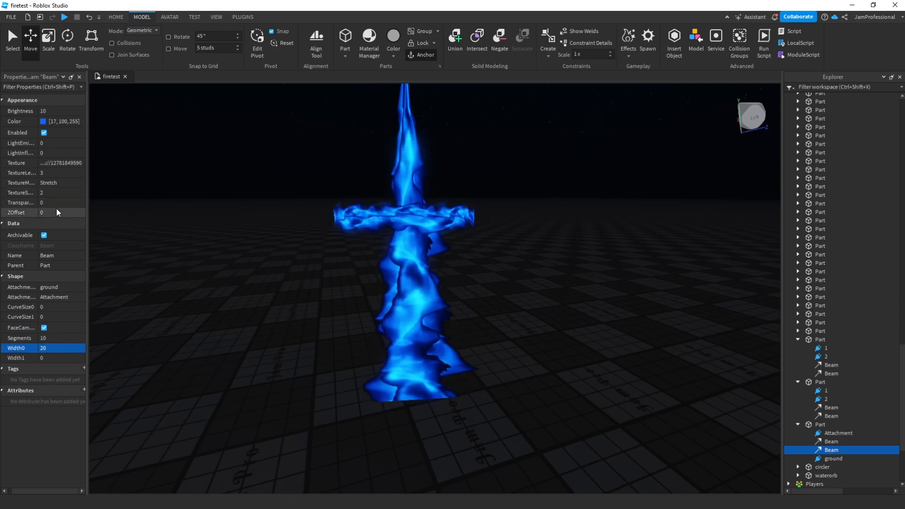
# Set the transparency of the width 20 beam copy to 0.8
pyautogui.click(71, 203)
pyautogui.write('0.7')
pyautogui.press('Return')
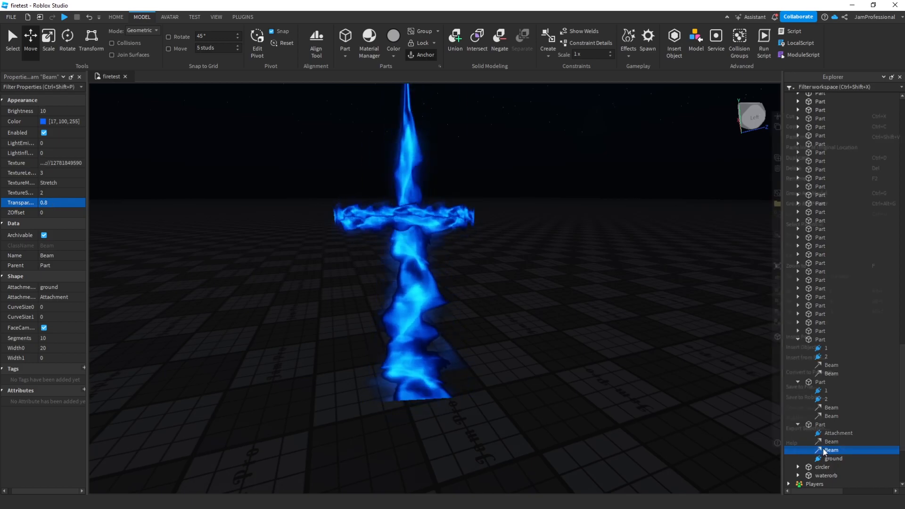
# Duplicate the faint width 20 beam and set the new copy's Width0 to 25
pyautogui.click(804, 160)
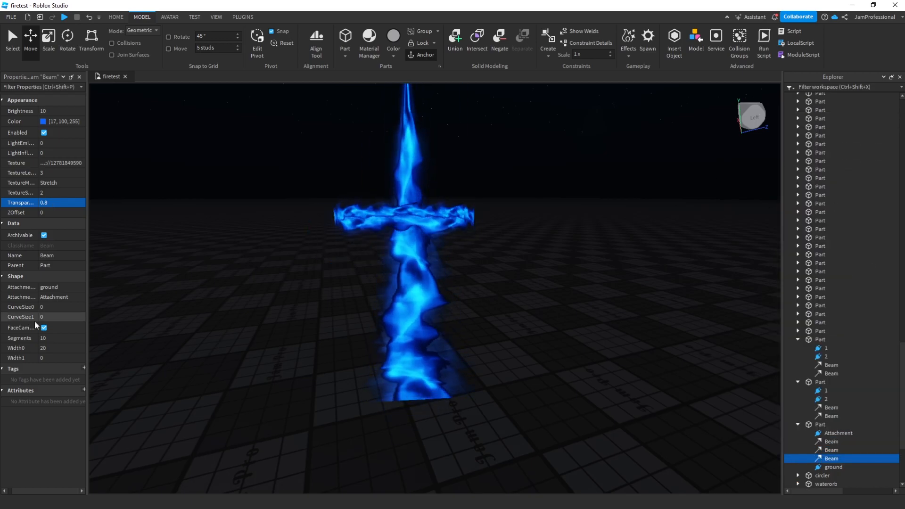
pyautogui.click(56, 348)
pyautogui.write('25')
pyautogui.press('Return')
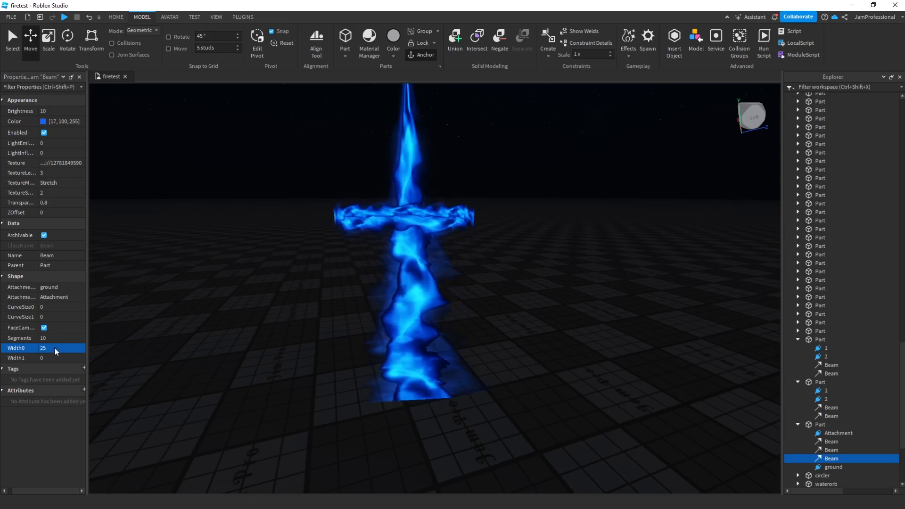
# Try transparency 0 on the width 25 beam, and raise it again for a faint outer layer
pyautogui.click(53, 200)
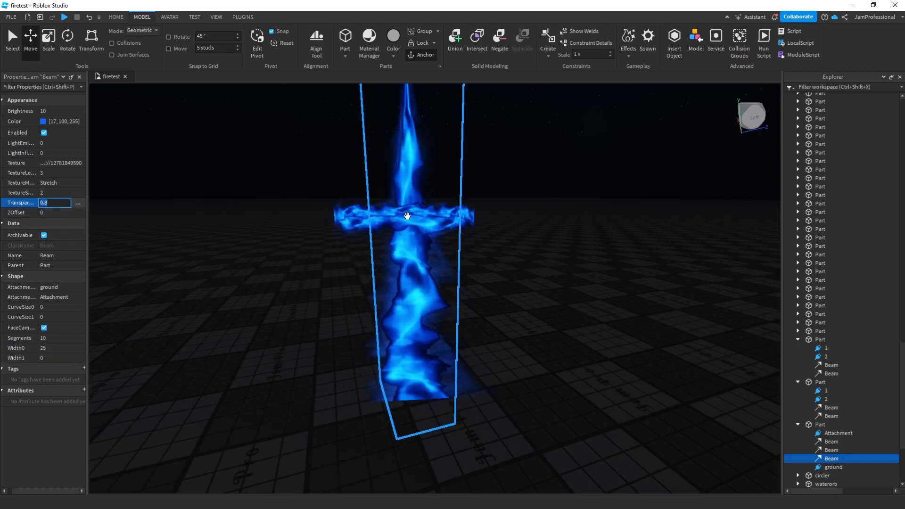
pyautogui.write('0')
pyautogui.press('Return')
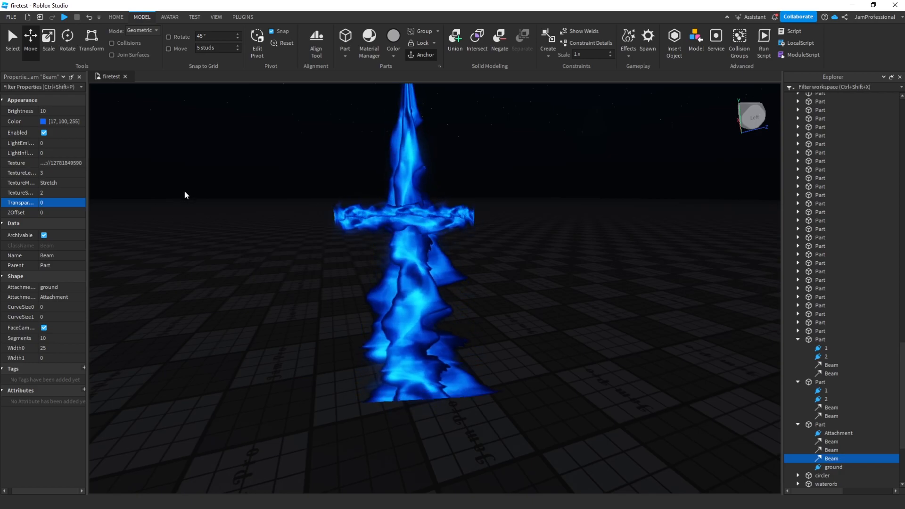
pyautogui.click(51, 202)
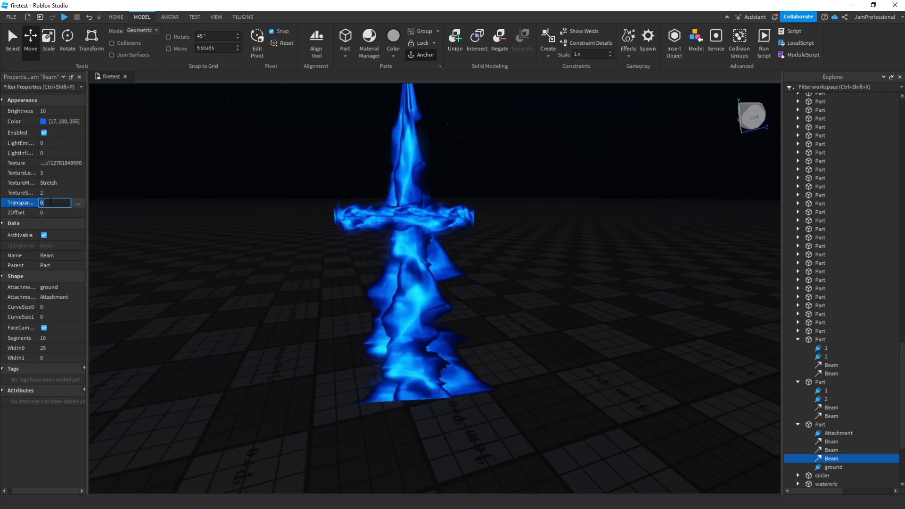
pyautogui.click(563, 301)
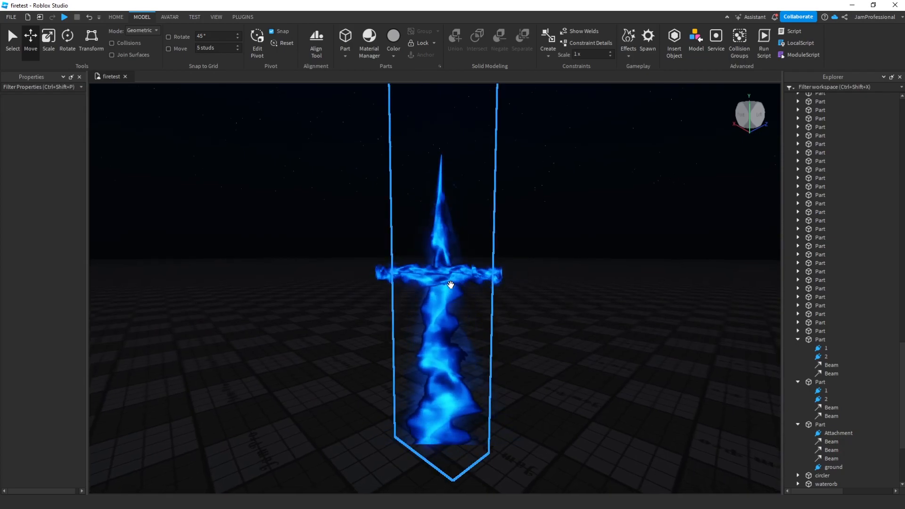
# Rotate both ring parts together to tilt the ring around the vertical beam
pyautogui.click(819, 383)
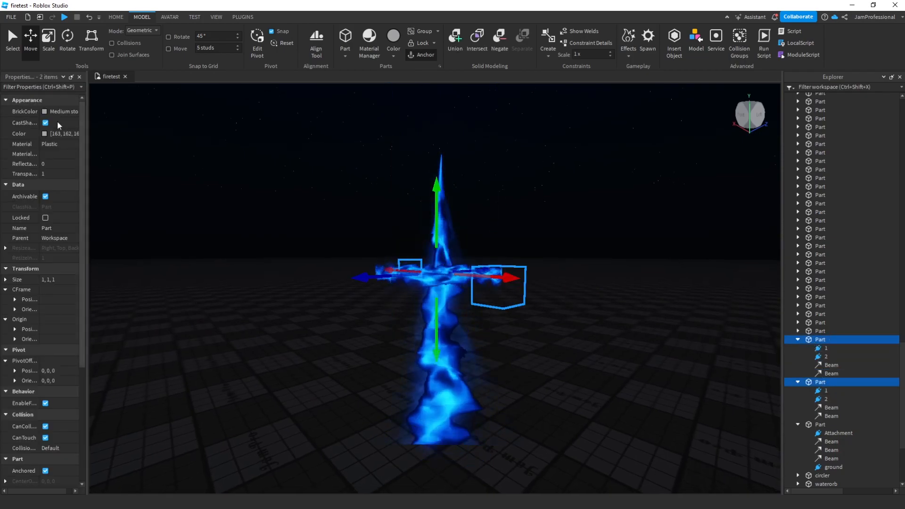
pyautogui.moveTo(389, 238); pyautogui.dragTo(364, 279)
pyautogui.click(356, 291)
pyautogui.moveTo(549, 297); pyautogui.dragTo(570, 304, button='right')
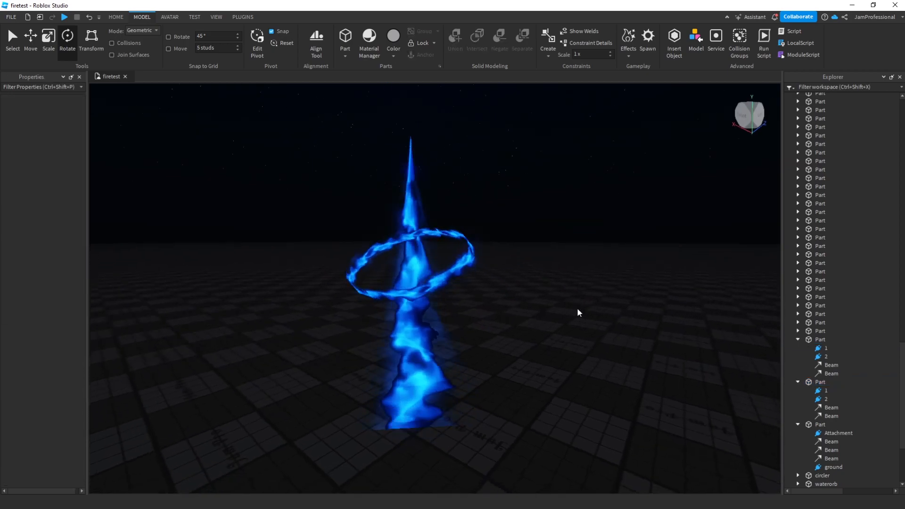
# Duplicate both ring parts and move the copied ring down along the vertical beam
pyautogui.click(820, 339)
pyautogui.rightClick(817, 383)
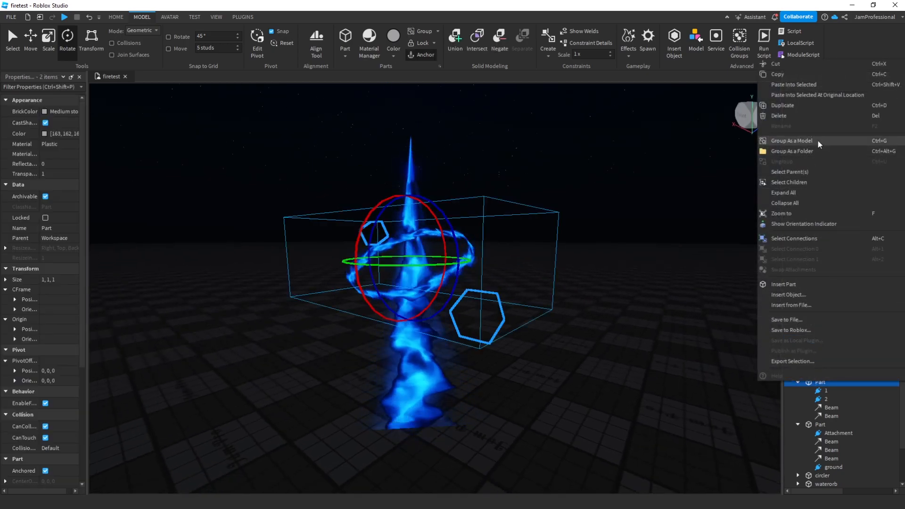
pyautogui.click(795, 111)
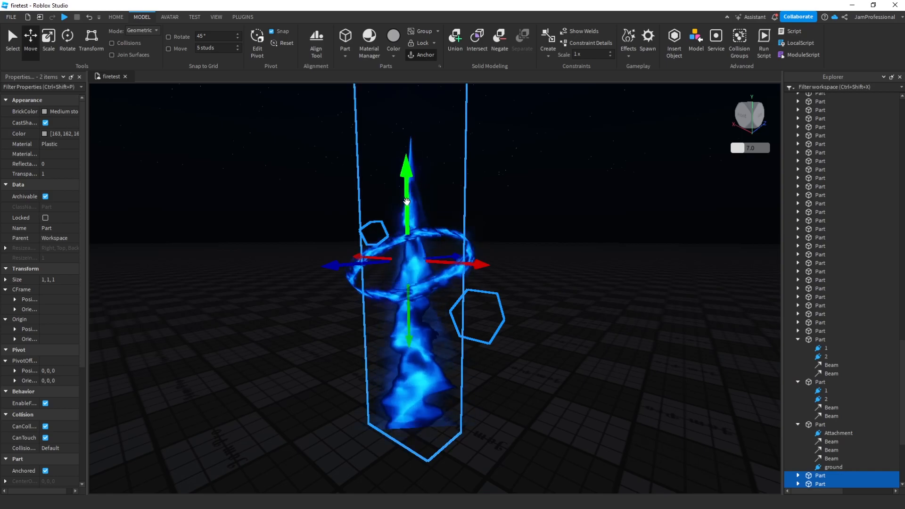
pyautogui.moveTo(403, 192); pyautogui.dragTo(406, 265)
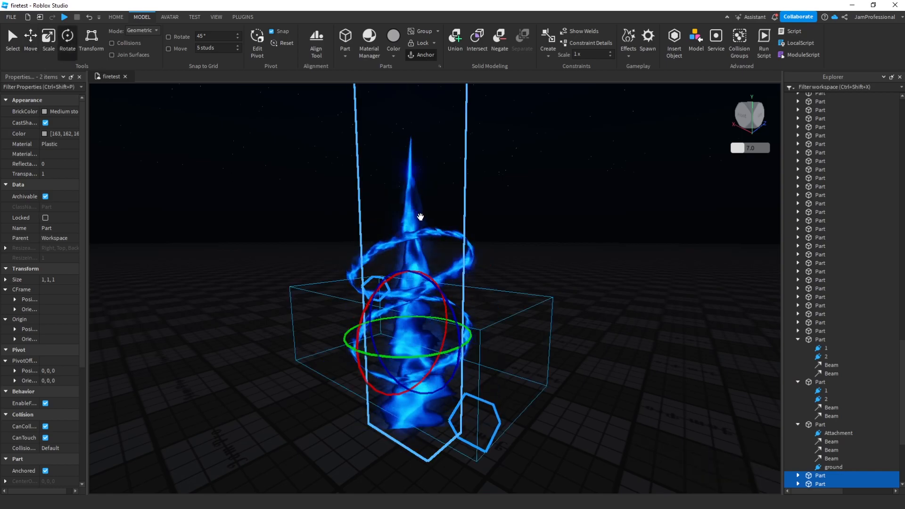
# Rotate the lower ring copy by about 30° to tilt it differently from the upper ring
pyautogui.moveTo(420, 217); pyautogui.dragTo(450, 251, button='right')
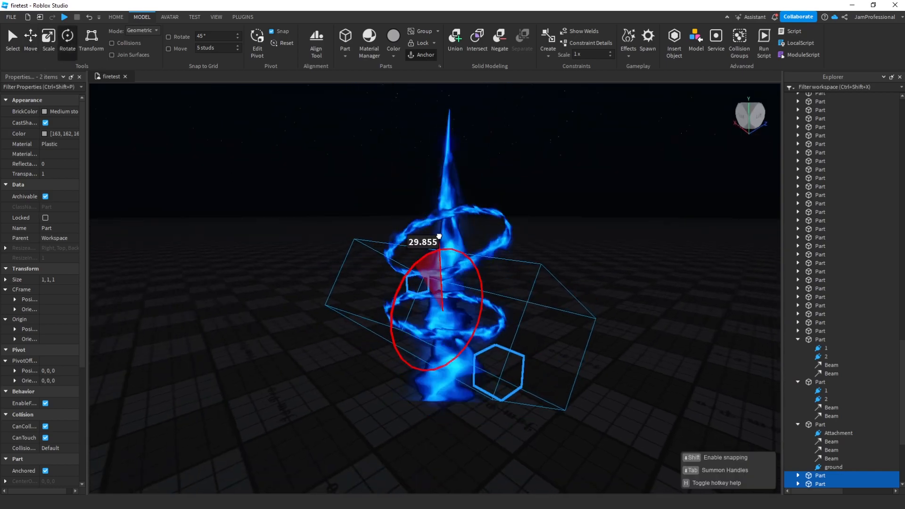
pyautogui.moveTo(439, 237); pyautogui.dragTo(439, 237)
pyautogui.click(560, 219)
pyautogui.press('a')
pyautogui.moveTo(559, 220); pyautogui.dragTo(560, 219, button='right')
pyautogui.press('d')
pyautogui.press('w')
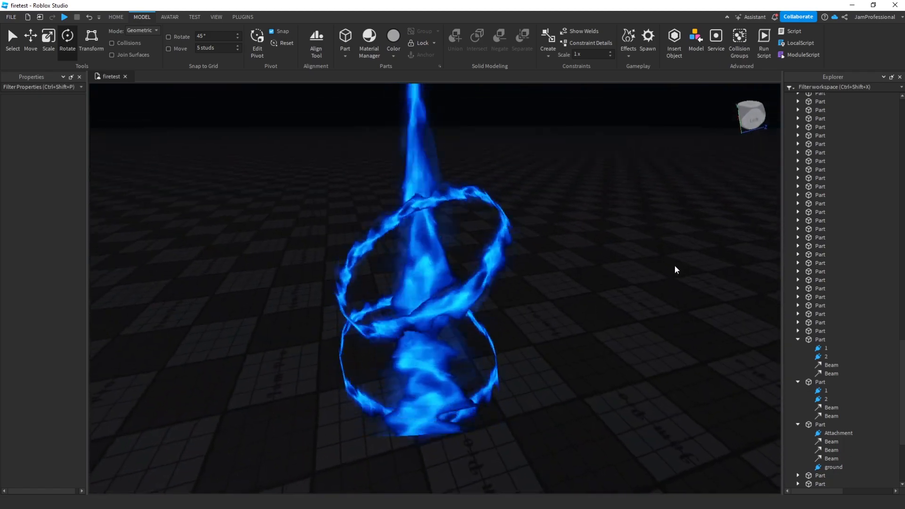
# Select all four beams of the upper ring's two parts together
pyautogui.click(823, 407)
pyautogui.keyDown('ctrl'); pyautogui.click(822, 416); pyautogui.keyUp('ctrl')
pyautogui.keyDown('ctrl'); pyautogui.click(824, 373); pyautogui.keyUp('ctrl')
pyautogui.keyDown('ctrl'); pyautogui.click(824, 365); pyautogui.keyUp('ctrl')
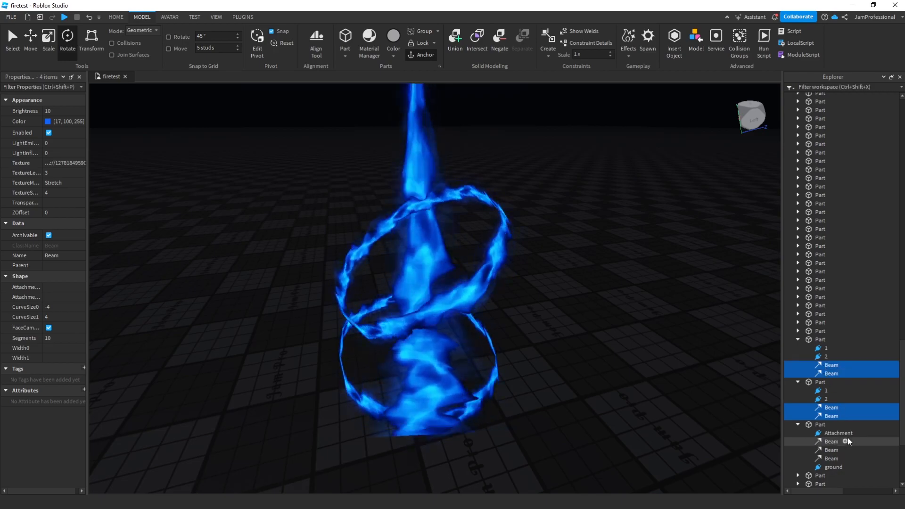